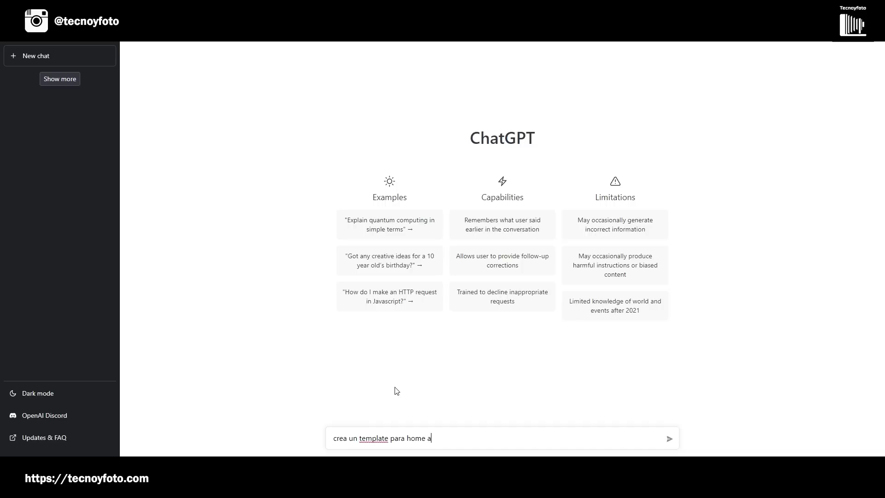
Complete and send the prompt "crea un template para home assistant para convertir un sensor de temperatura de grados centígrados a grados fahrenheit".
text(t para convertir un sensor)
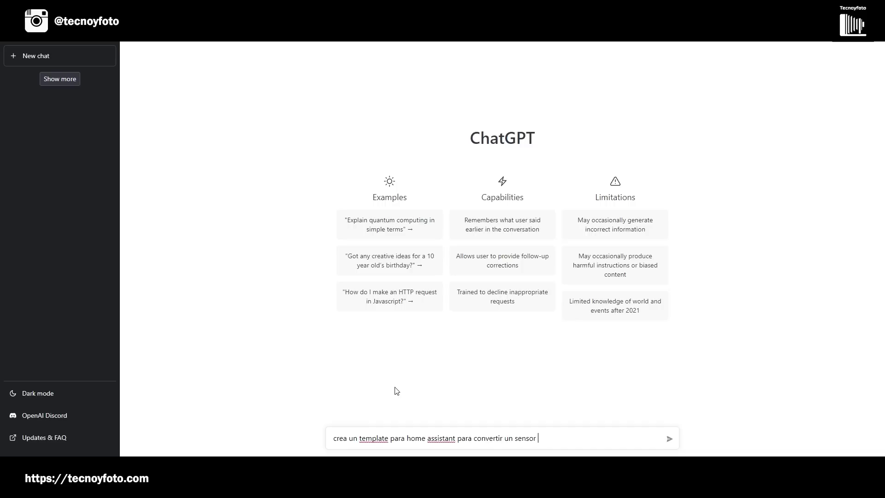
text(de temperatura de grados centígr)
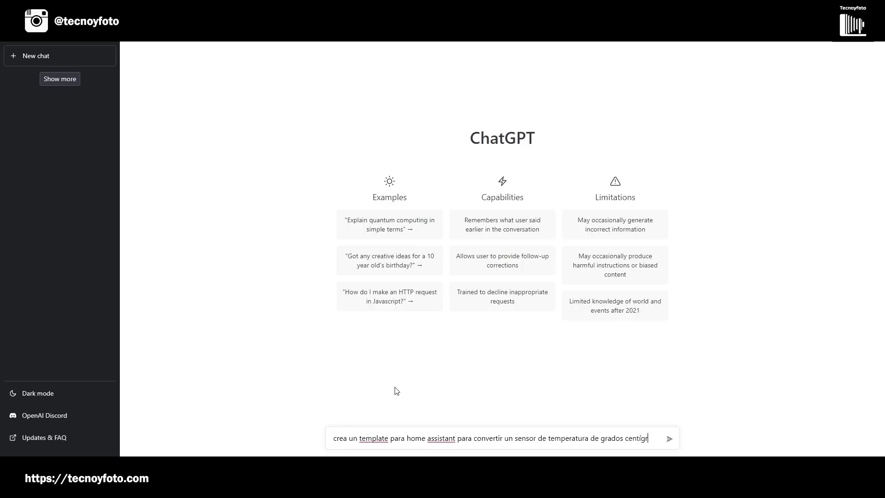
text(a grados fahrenheit)
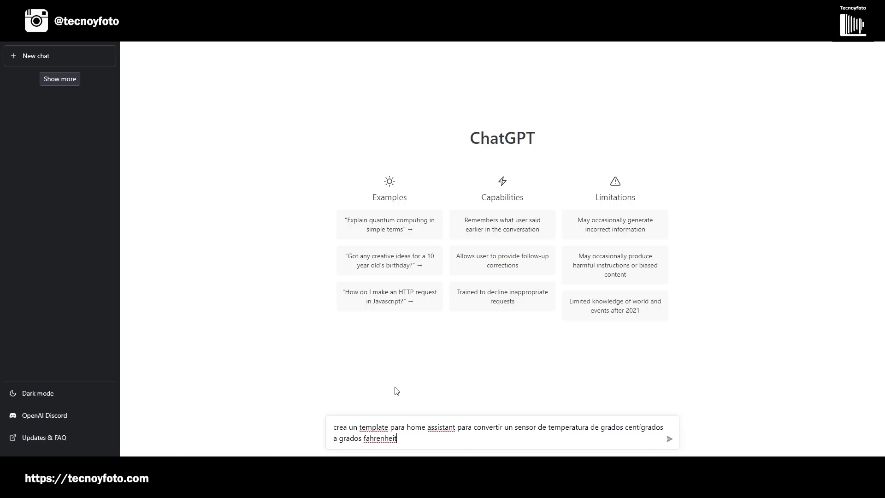
key(Return)
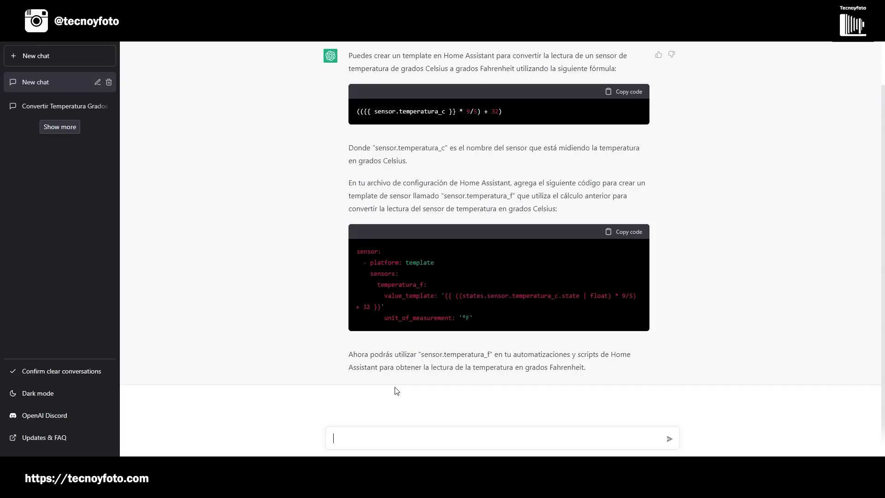
Copy the generated temperatura_f template without its sensor: line to the end of sensors.yaml in Visual Studio Code and outdent it one level.
drag(478, 318, 351, 265)
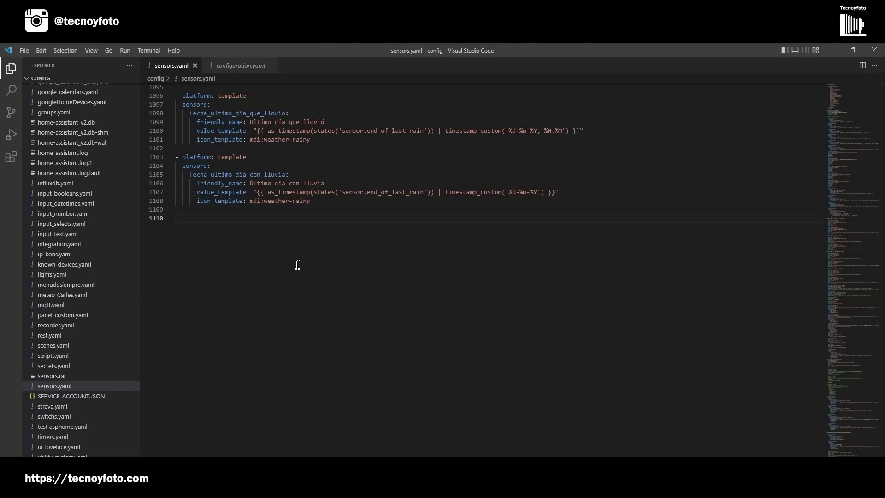
text(- platform: template     sensors:       temperatura_f:         value_template: '{{ ((states.sensor.temperatura_c.state | float) * 9/5) + 32 }}'         unit_of_measurement: '°F')
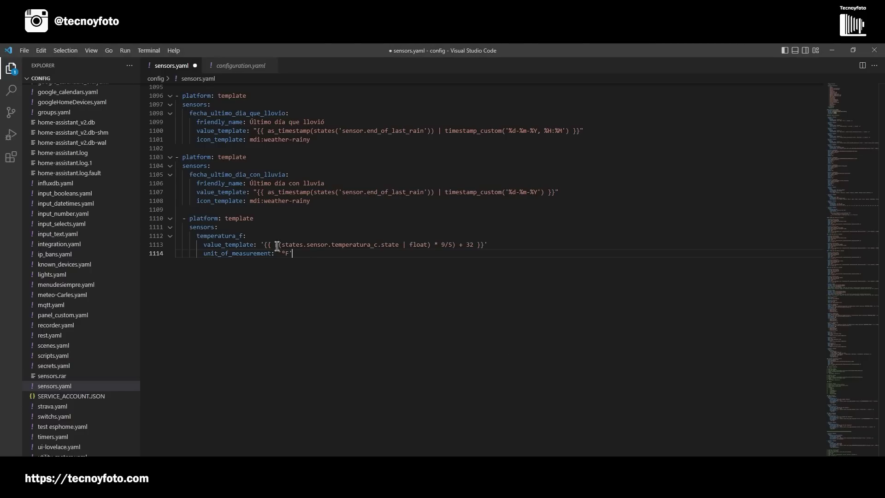
drag(294, 254, 167, 221)
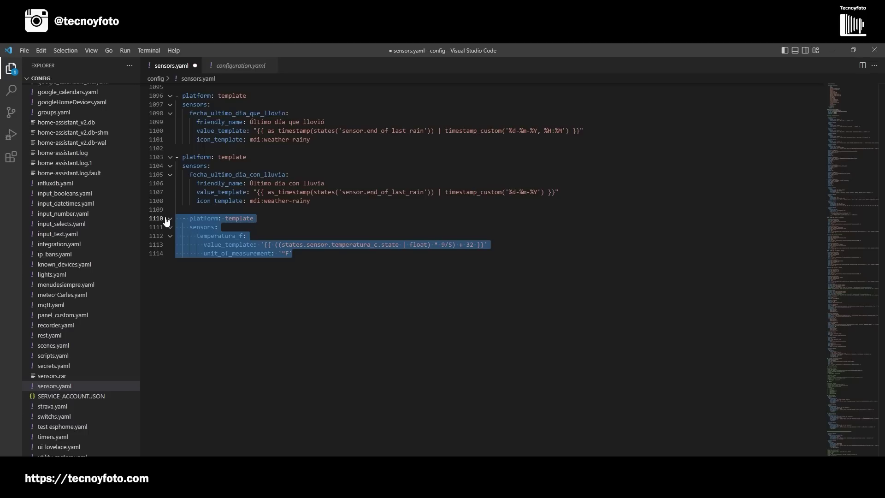
key(shift+Tab)
click(301, 267)
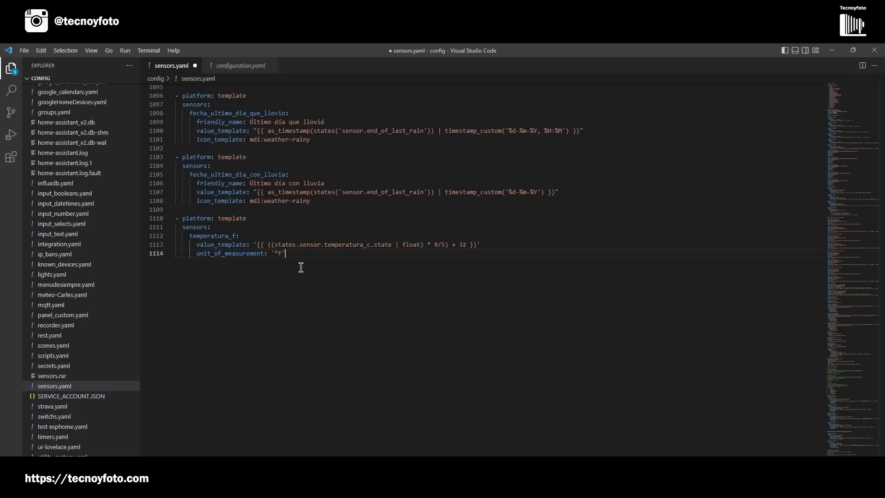
Switch to Home Assistant and copy the entity ID of the Comedor temperature sensor from its settings.
drag(300, 244, 370, 243)
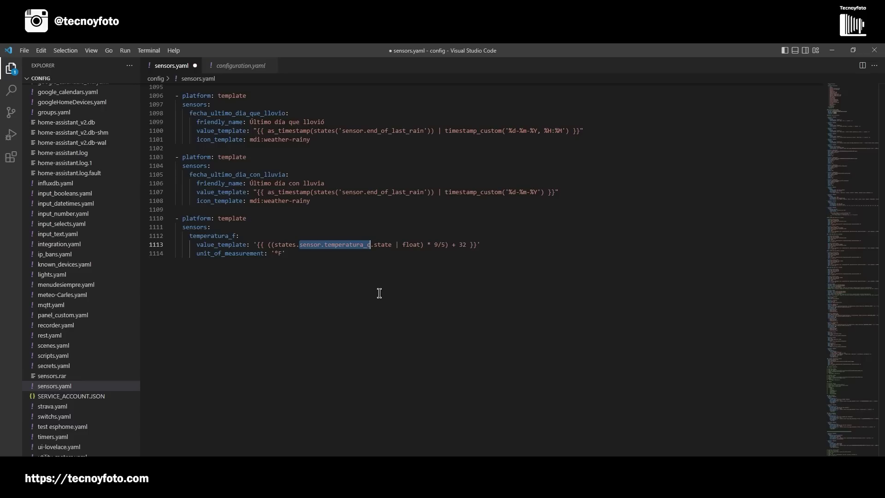
key(alt+Tab)
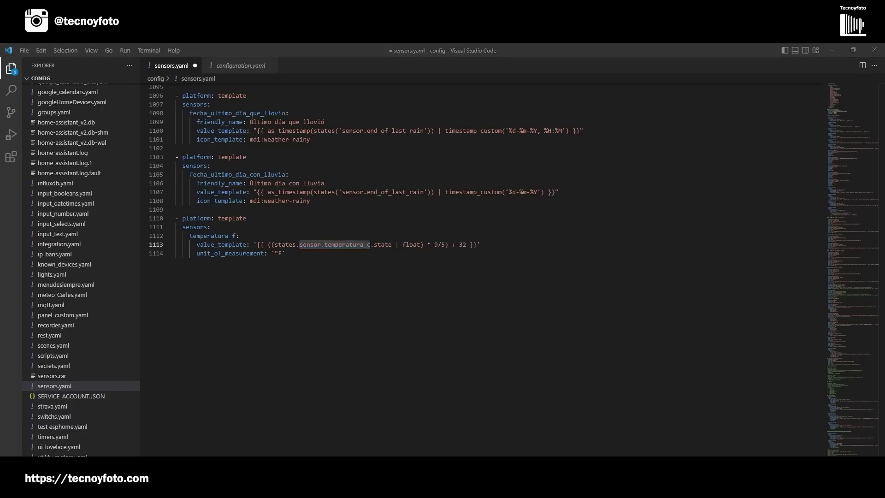
scroll(360, 289, down, 8)
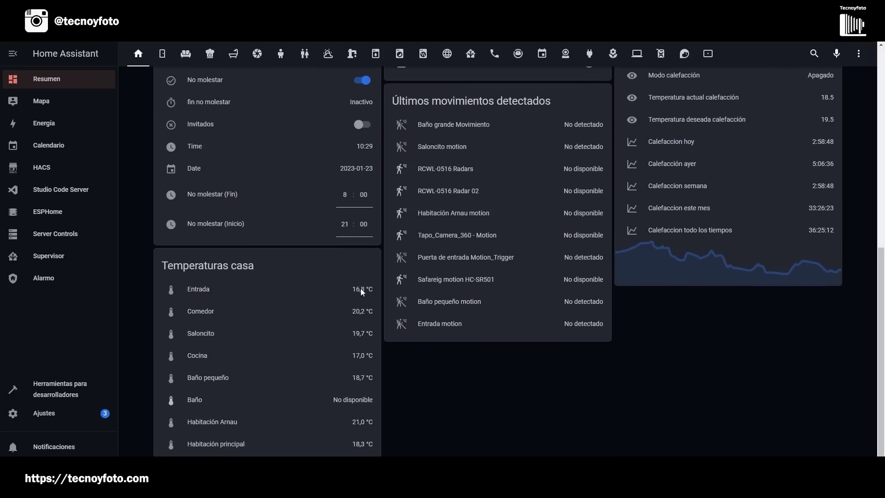
click(202, 310)
click(454, 103)
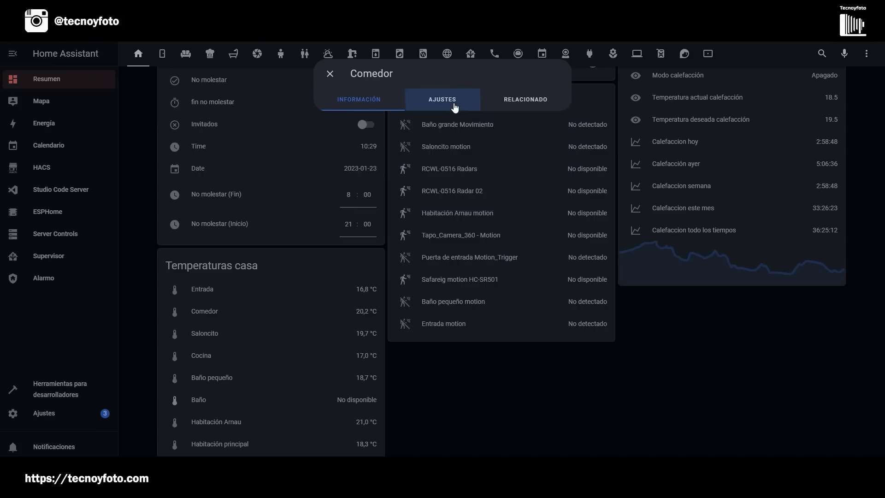
double_click(368, 233)
click(368, 233)
key(ctrl+c)
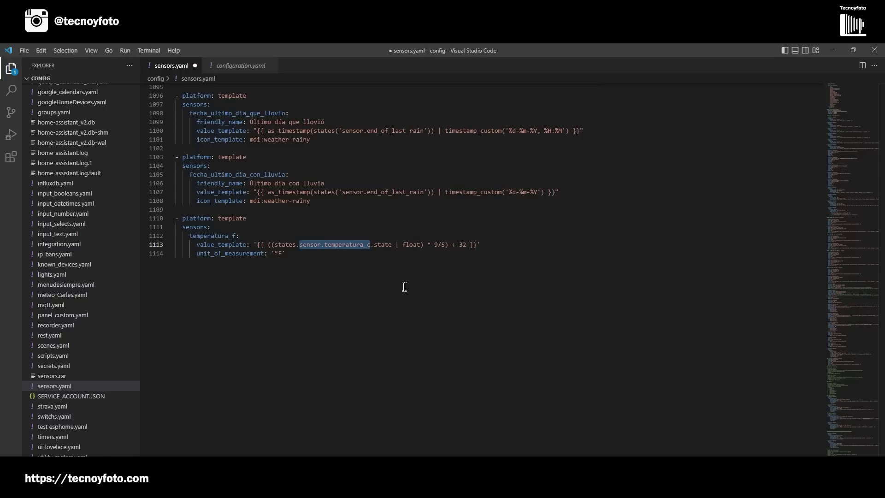
In sensors.yaml in Visual Studio Code, replace sensor.temperatura_c in the new value_template with sensor.lumi_lumi_weather_temperature.
click(325, 261)
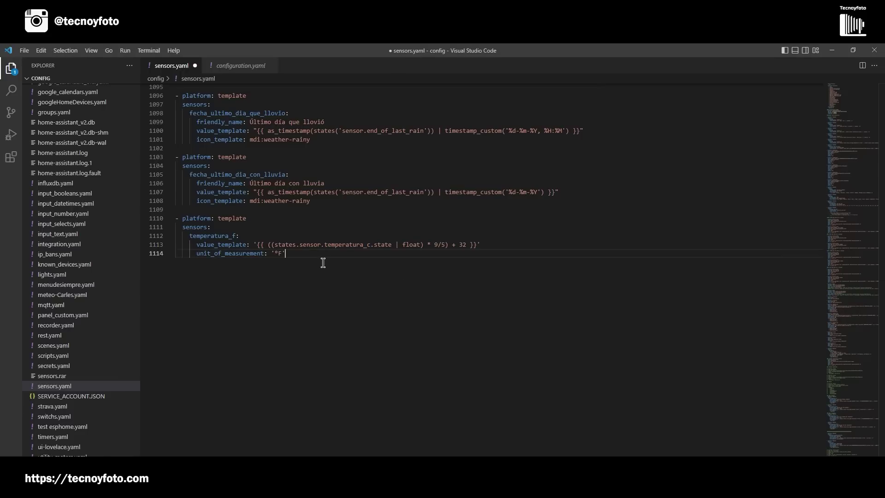
drag(299, 243, 371, 243)
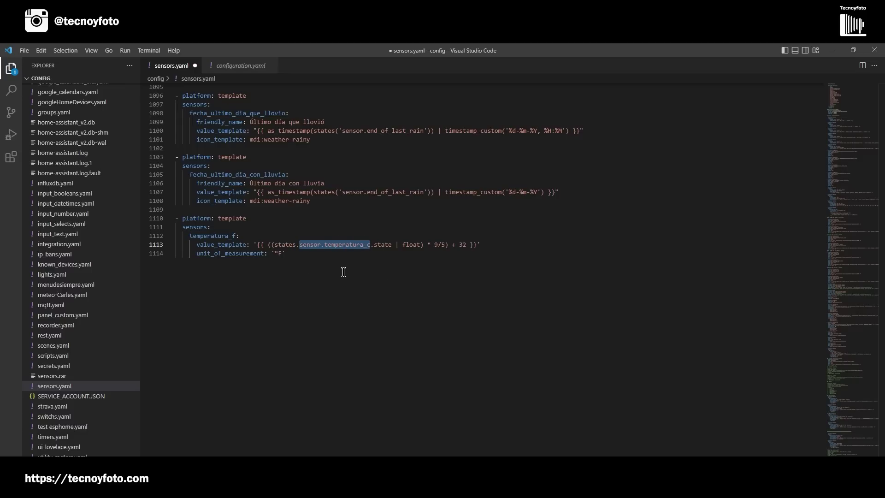
key(ctrl+v)
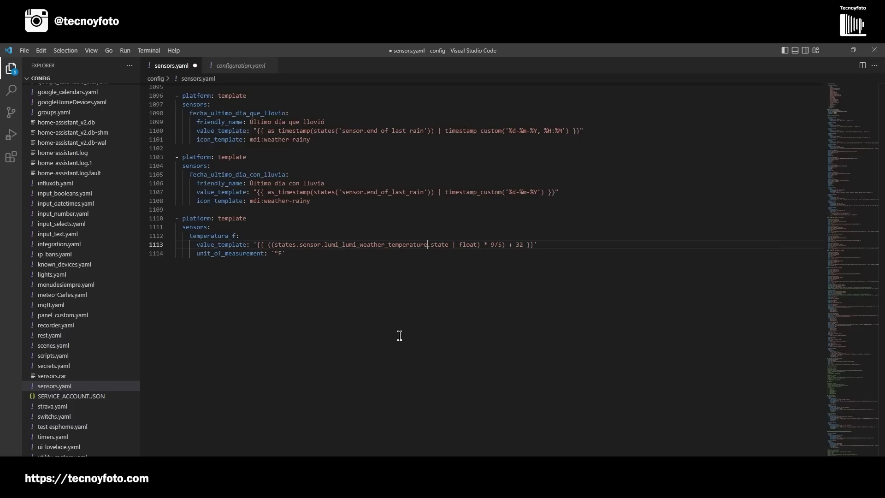
Return to Home Assistant, verify the YAML configuration in the developer tools and restart Home Assistant.
key(alt+Tab)
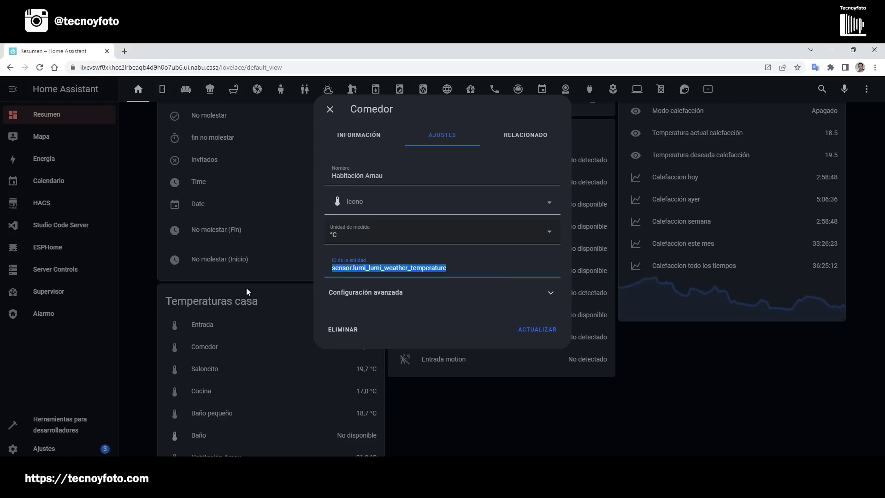
click(331, 110)
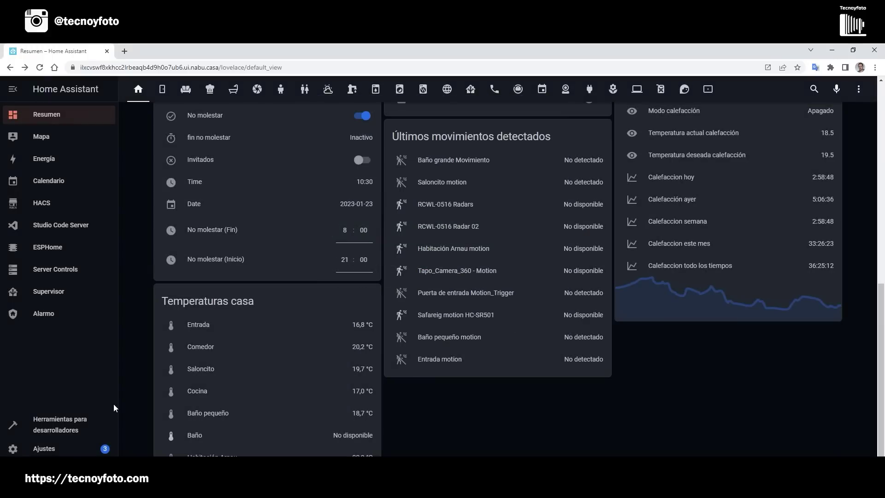
click(39, 421)
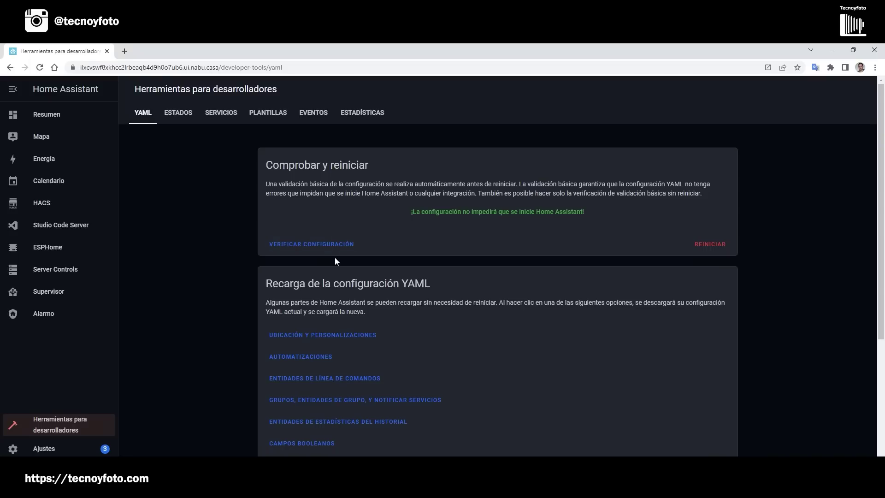
click(321, 247)
click(700, 243)
click(544, 327)
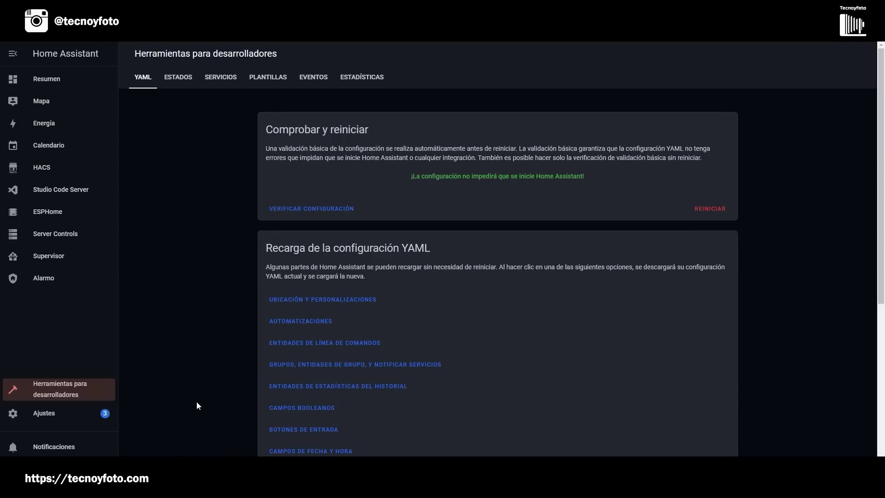
Put the Resumen dashboard into edit mode and open the configuration of the Temperaturas casa card.
click(52, 78)
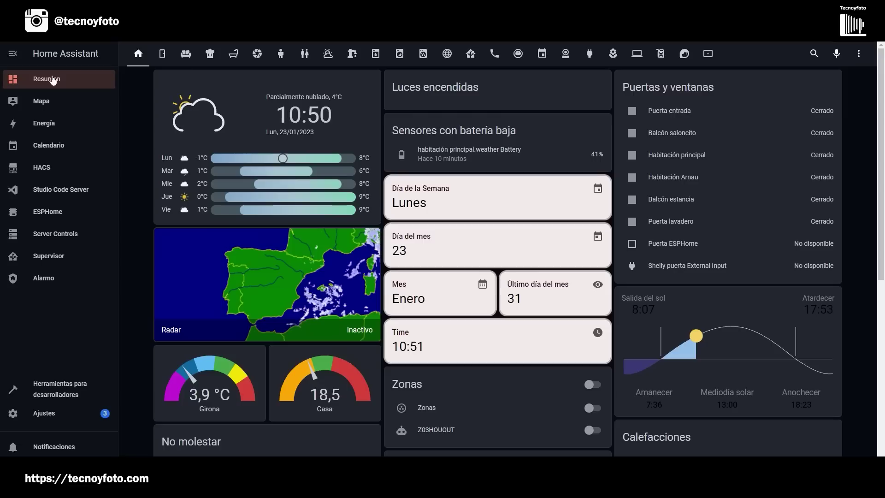
scroll(224, 285, down, 10)
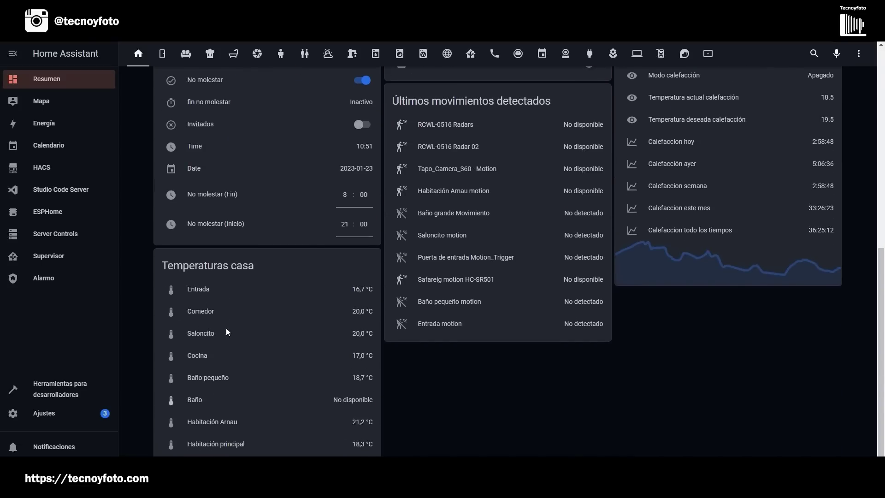
click(859, 54)
click(859, 75)
scroll(299, 365, down, 10)
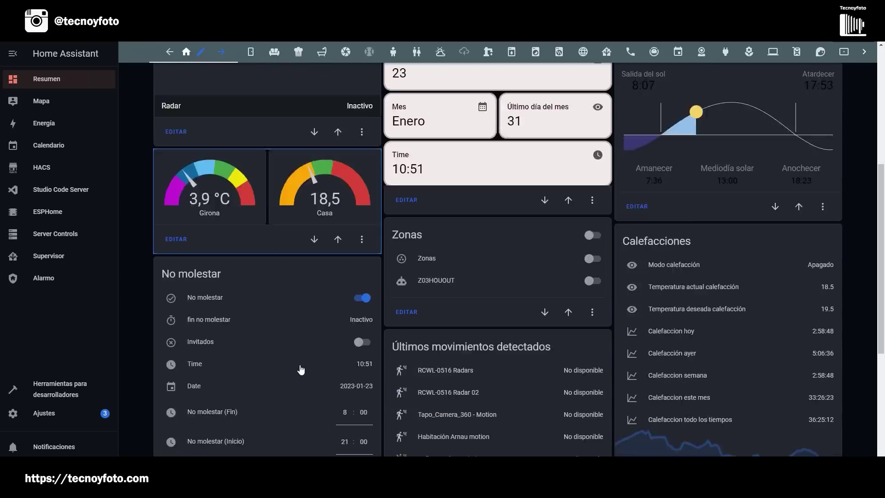
click(177, 447)
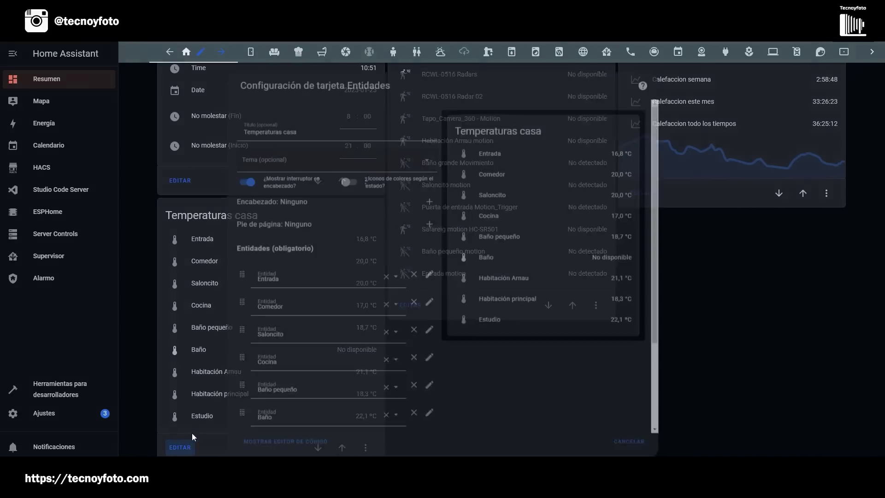
Add the temperatura_f entity to the Temperaturas casa card, place it directly below Comedor and save the card.
scroll(244, 429, down, 3)
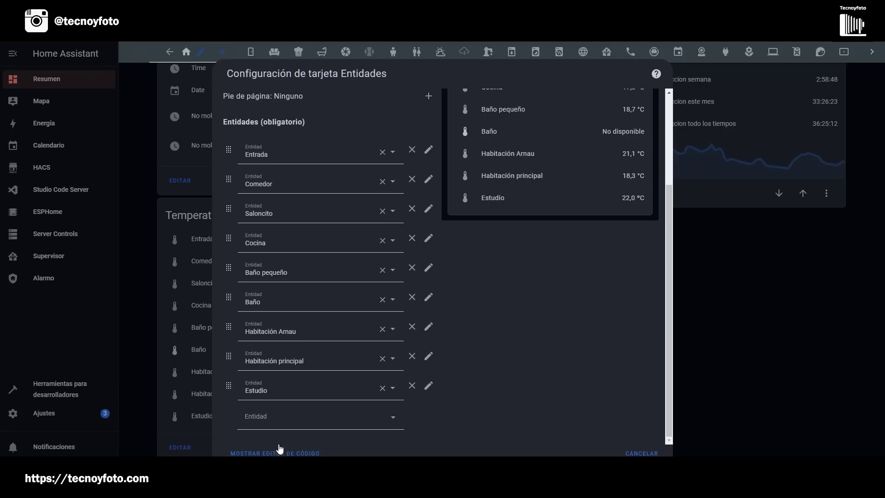
click(282, 419)
text(temperatura_f)
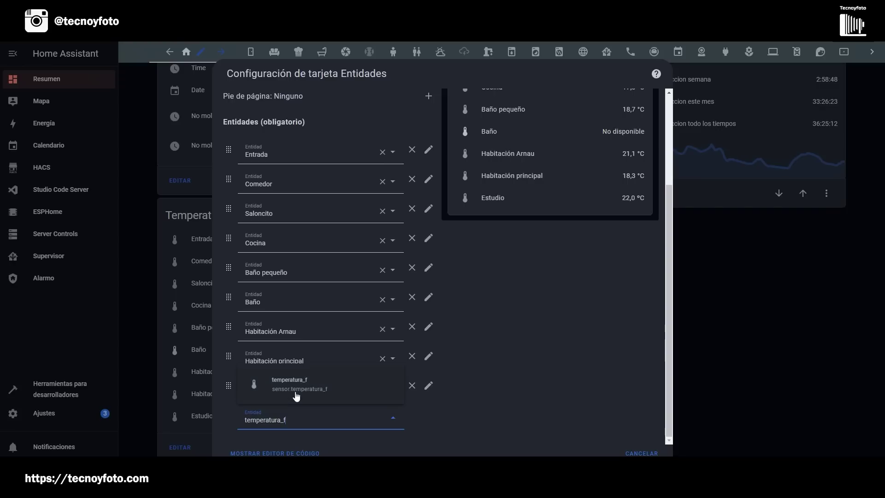
click(293, 387)
drag(228, 417, 239, 210)
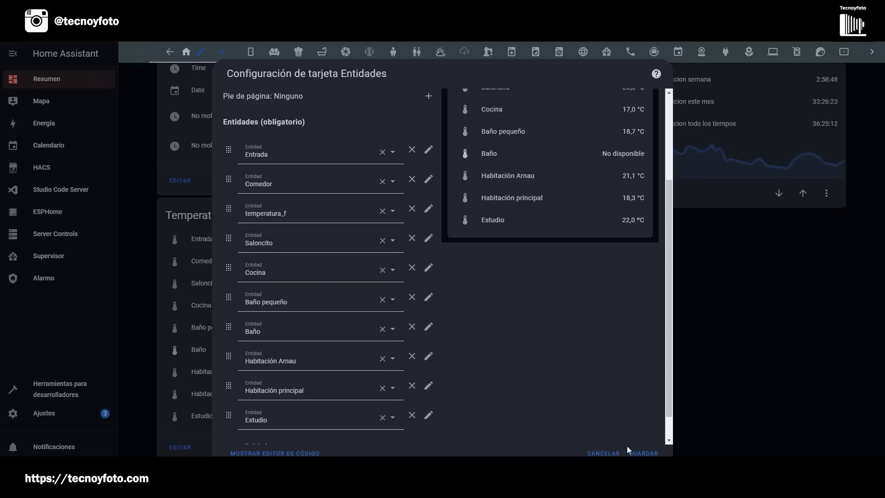
click(643, 454)
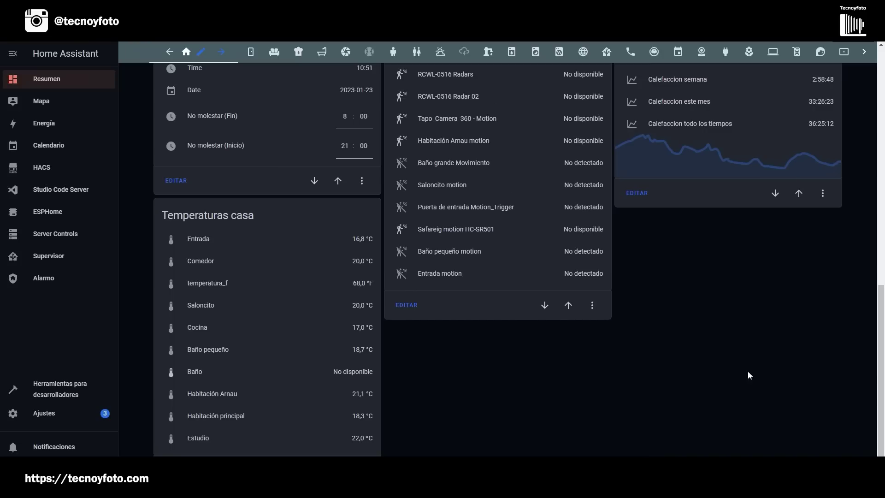
Finish editing the dashboard and view the Temperaturas casa card.
scroll(846, 94, up, 15)
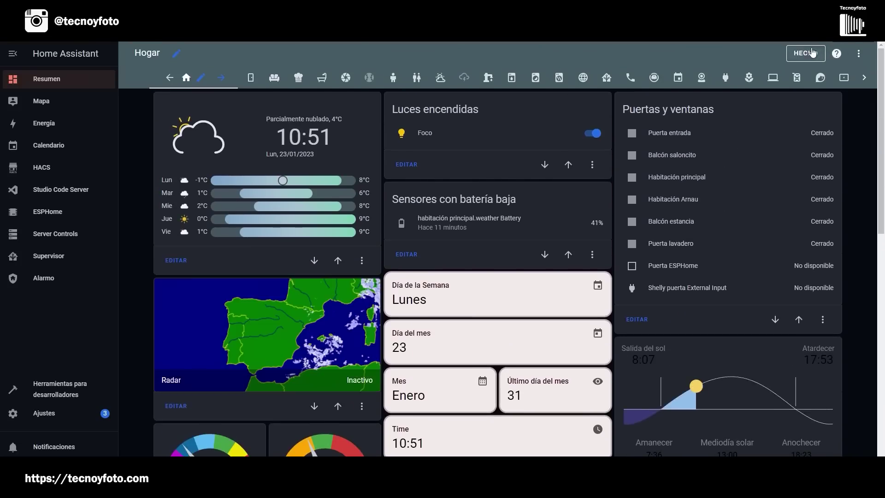
click(812, 52)
scroll(356, 389, down, 10)
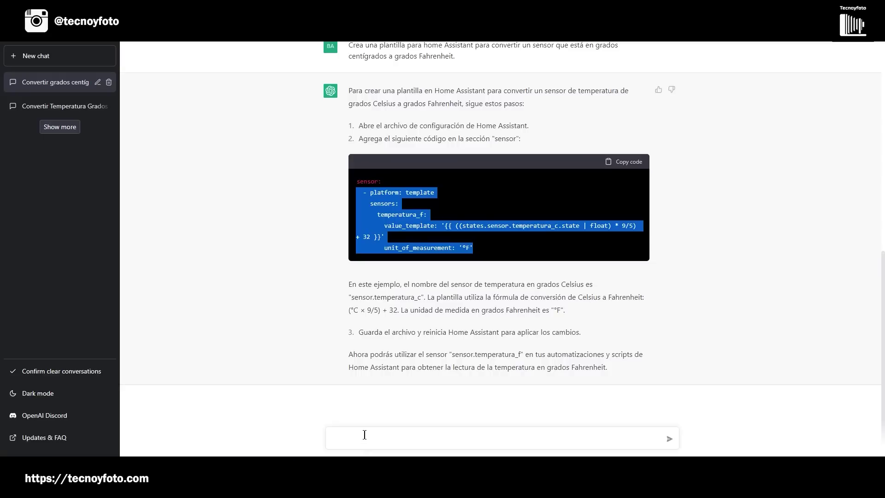
Request in Spanish a rain sensor template giving lluvia torrencial for 0 to 1, lluvia moderada for 1 to 2, lluvia débil for 2 to 3, seco above 3.
click(364, 435)
text(crea un templ)
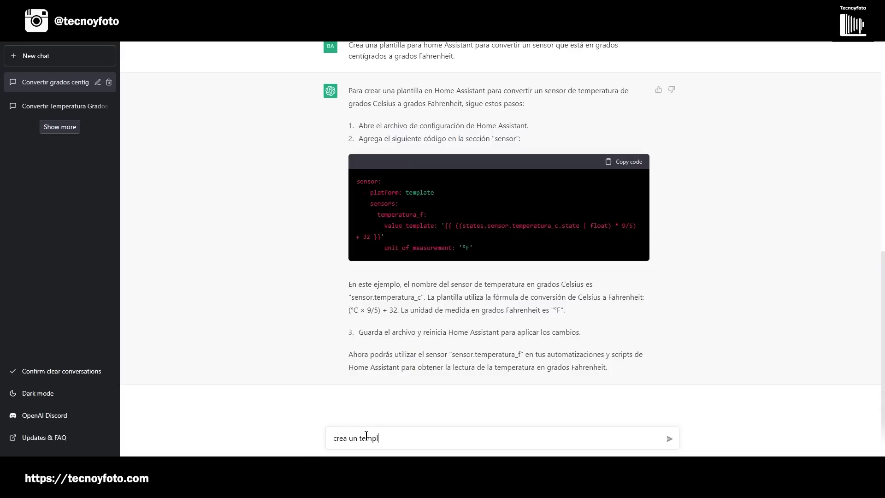
text(ate para el sensor de lluvia que si el valor está entre 0 y)
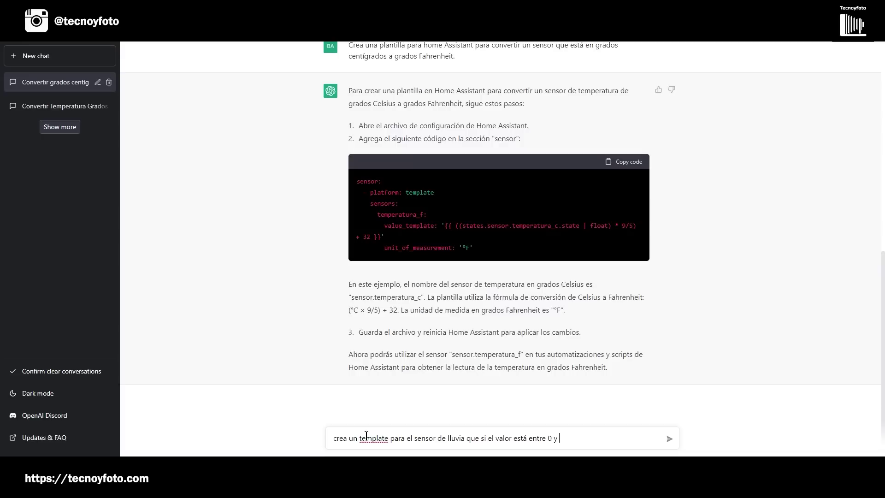
text(me diga que es lluvia torrencial,)
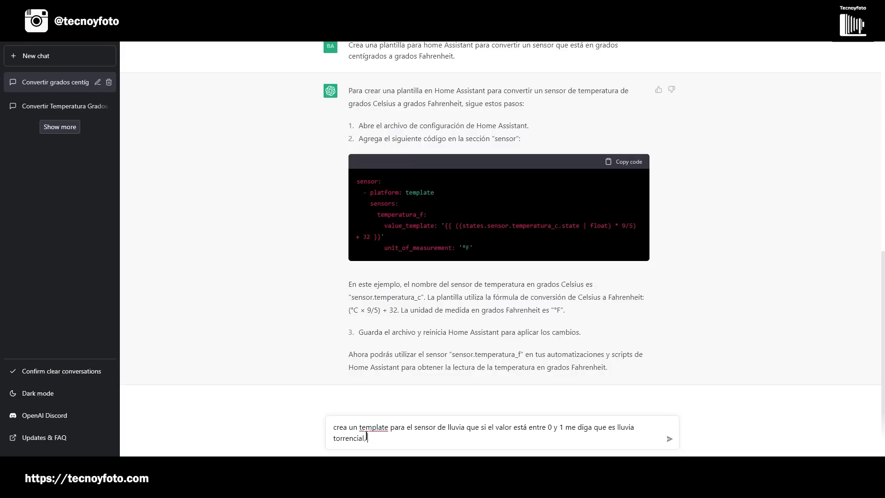
text(. si está entre)
text(1 y 2 diga que es lluvia moderada)
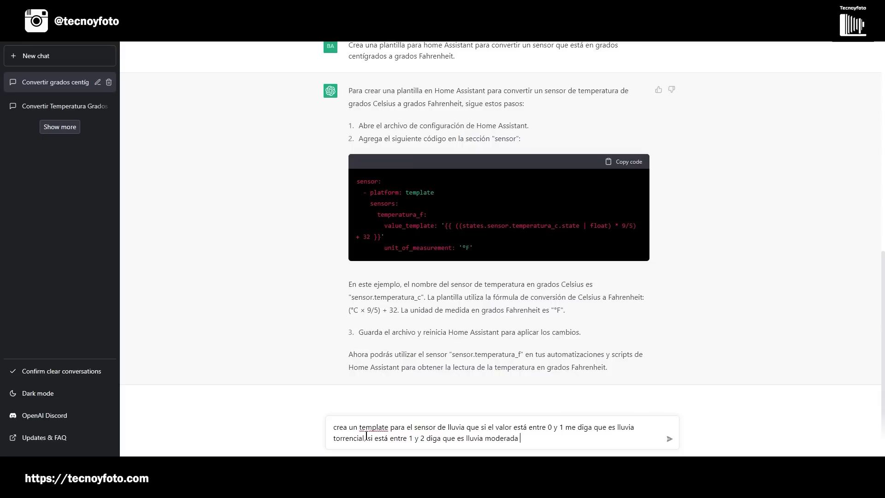
text(, si está entre 2 y 3 diga que es llu)
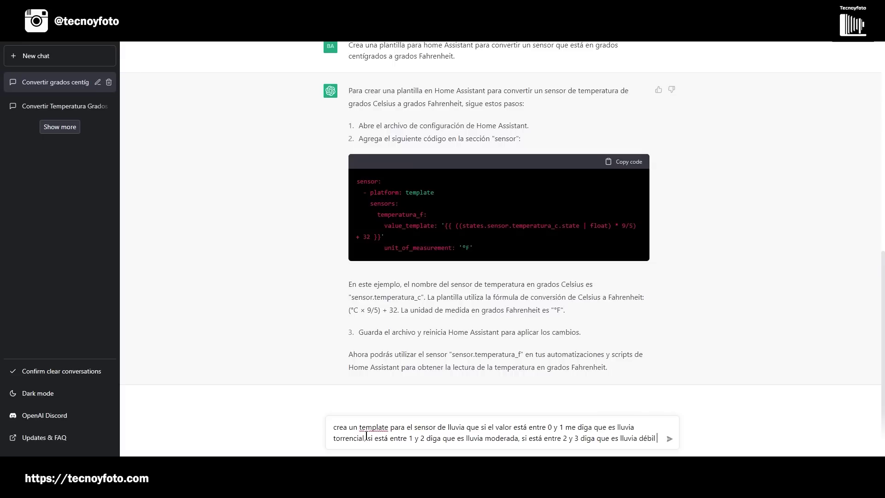
text(via débil y si )
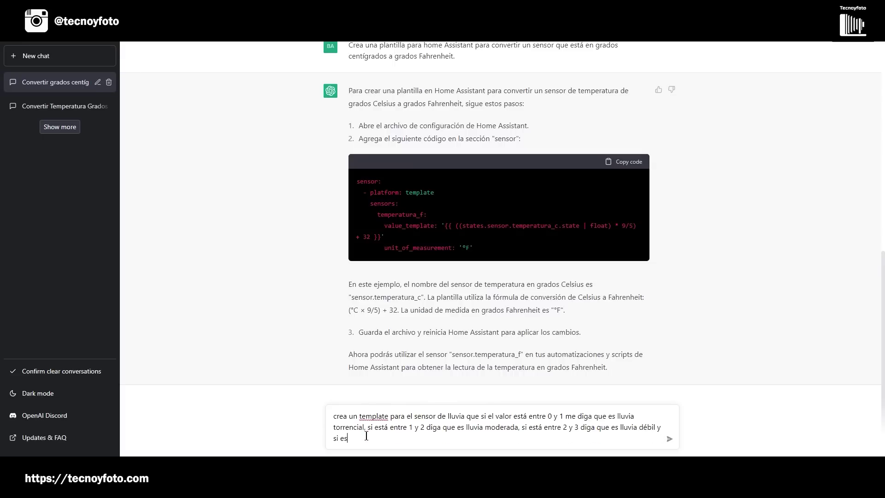
text(está por encima de 3 diga que está sec)
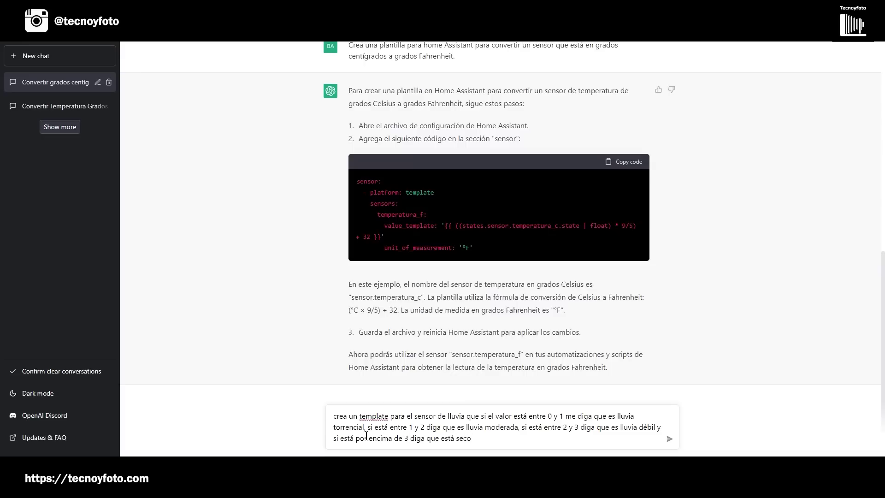
text(o)
key(Return)
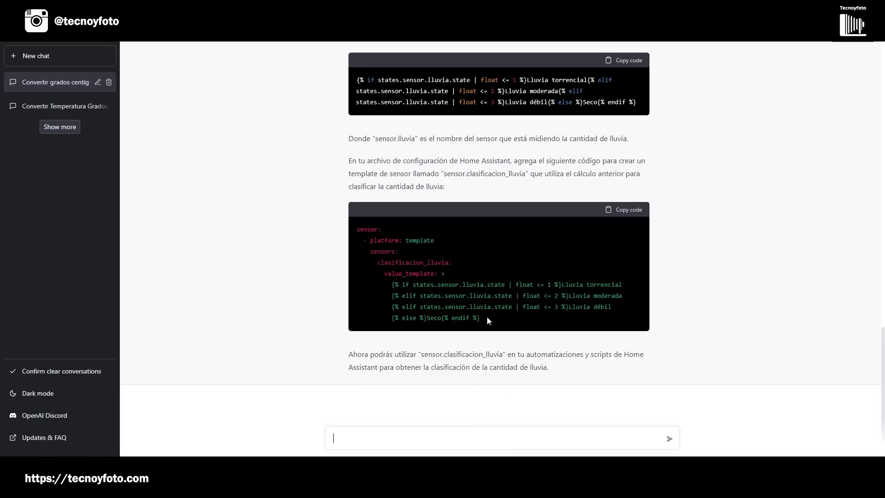
Copy the clasificacion_lluvia template code without its sensor: line and paste it below the temperatura_f sensor in sensors.yaml in the code editor.
drag(487, 316, 355, 247)
key(ctrl+c)
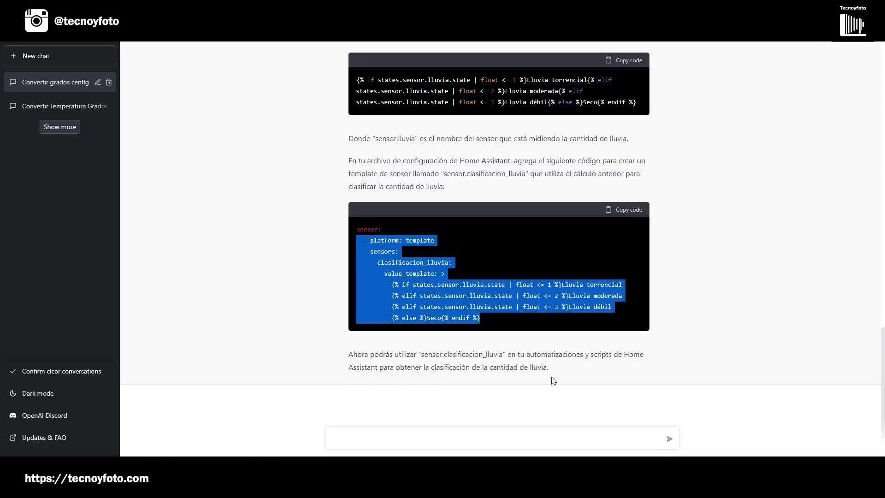
key(alt+Tab)
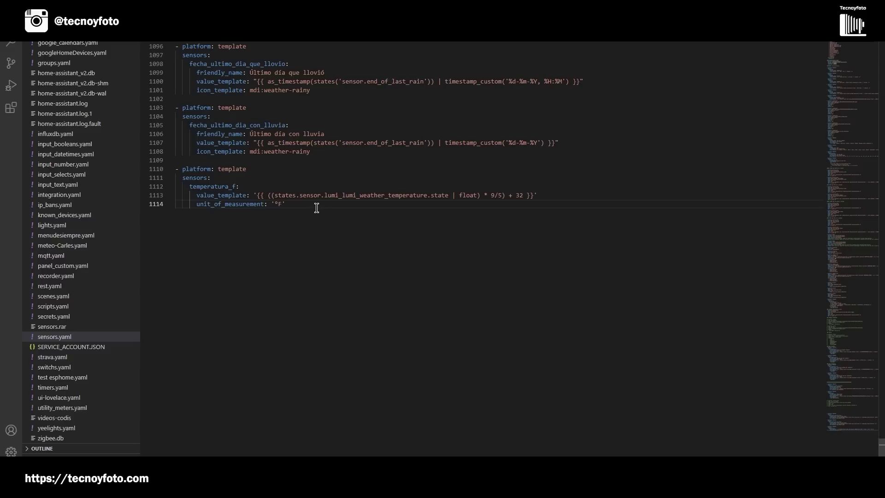
key(Return)
key(Return)
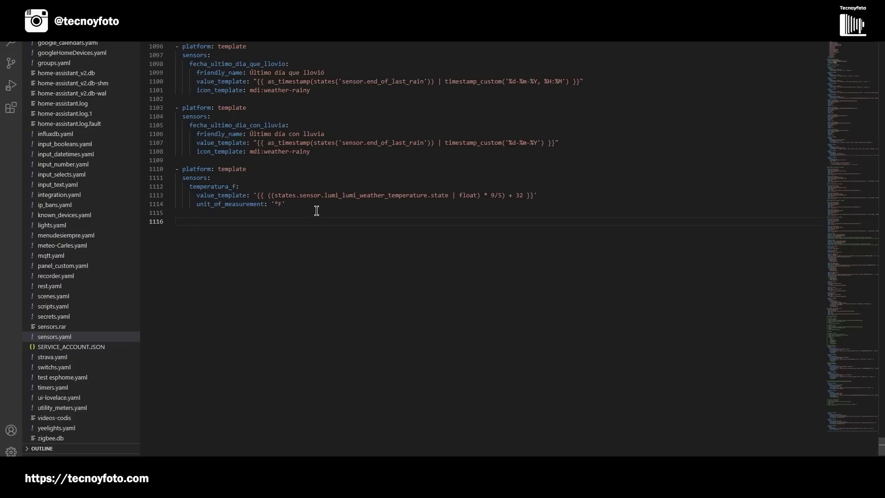
key(ctrl+v)
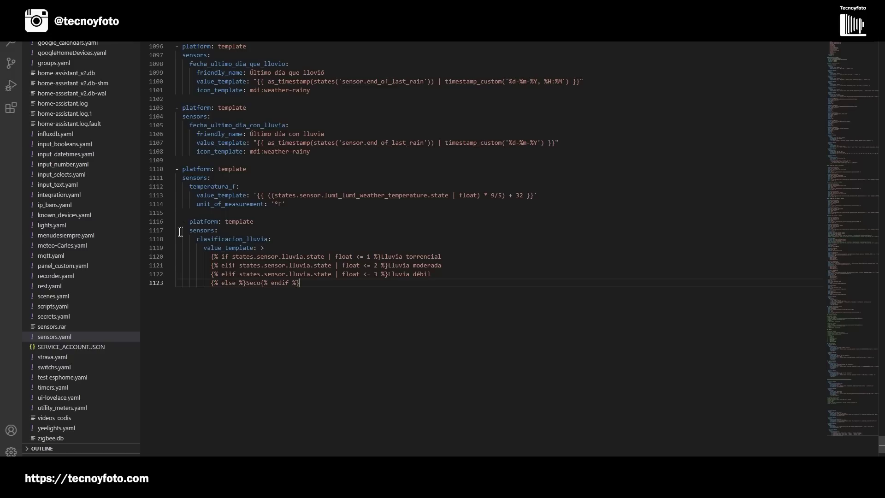
Outdent the whole pasted clasificacion_lluvia block by one level to align it with the other template sensors.
drag(302, 285, 172, 227)
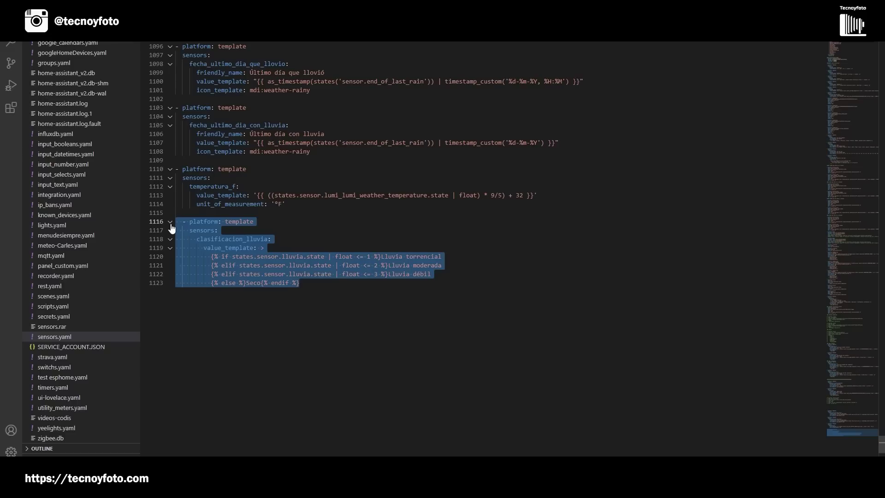
key(shift+Tab)
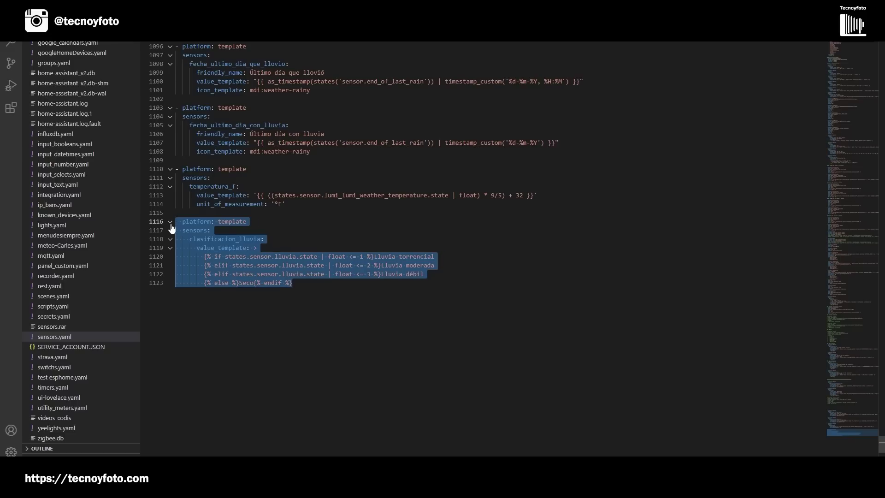
click(325, 315)
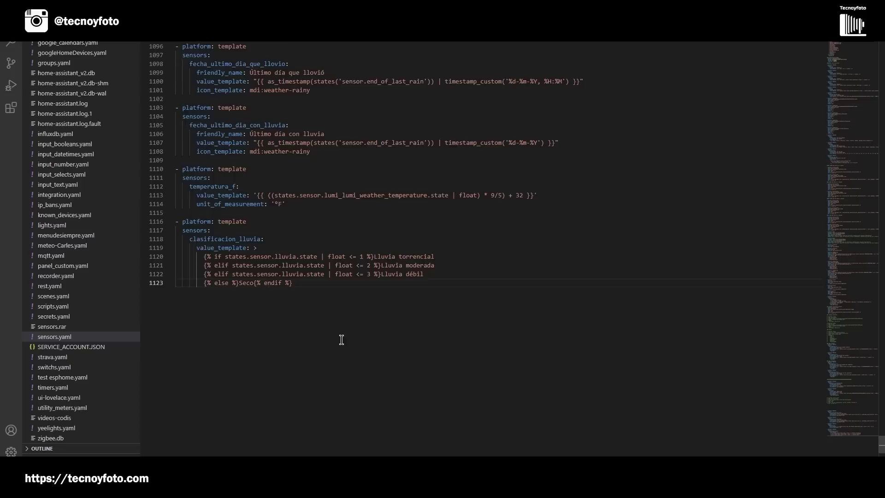
Replace sensor.lluvia with sensor.intensidad_de_lluvia in all three conditions of the clasificacion_lluvia template.
scroll(342, 339, down, 1)
click(316, 266)
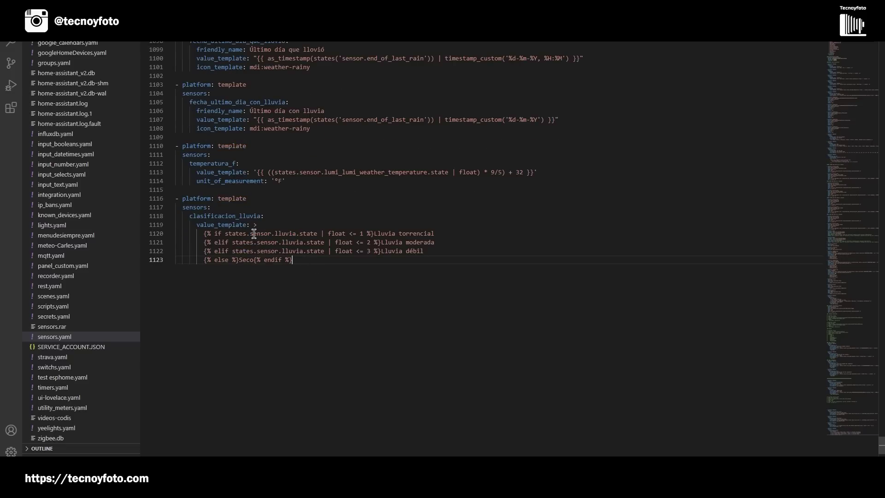
drag(251, 233, 295, 233)
text(sensor.intensidad_de_lluvia)
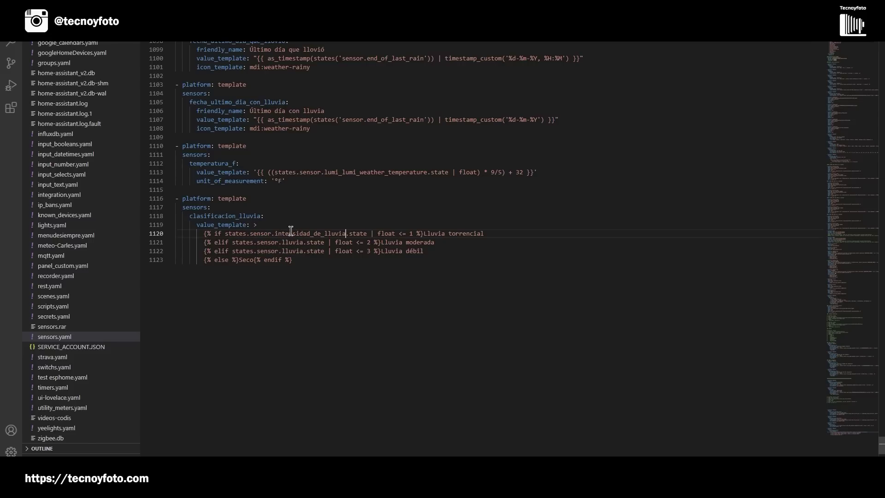
drag(257, 242, 303, 242)
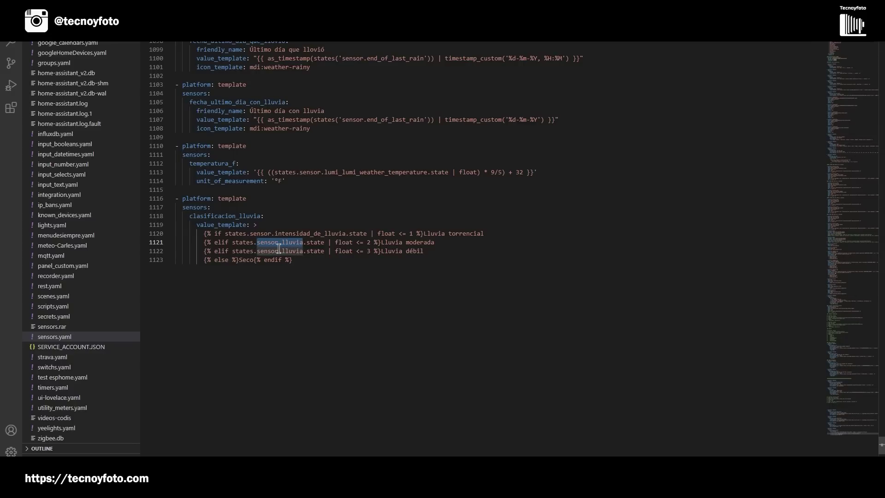
text(sensor.intensidad_de_lluvia)
drag(258, 251, 297, 251)
text(sensor.intensidad_de_lluvia)
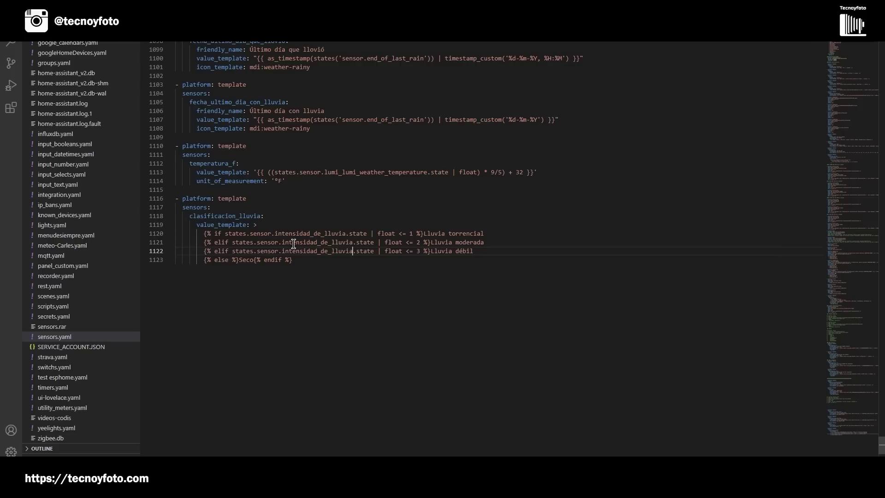
click(303, 260)
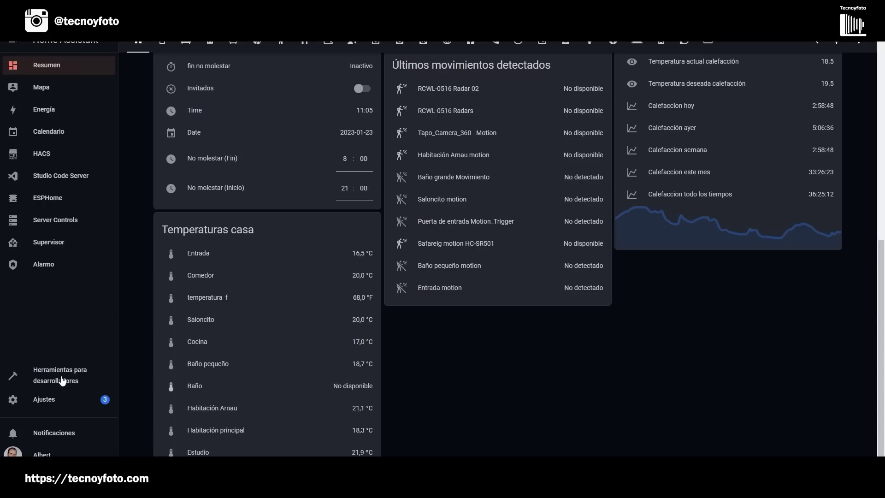
Verify the YAML configuration in Home Assistant's developer tools and restart Home Assistant.
click(63, 380)
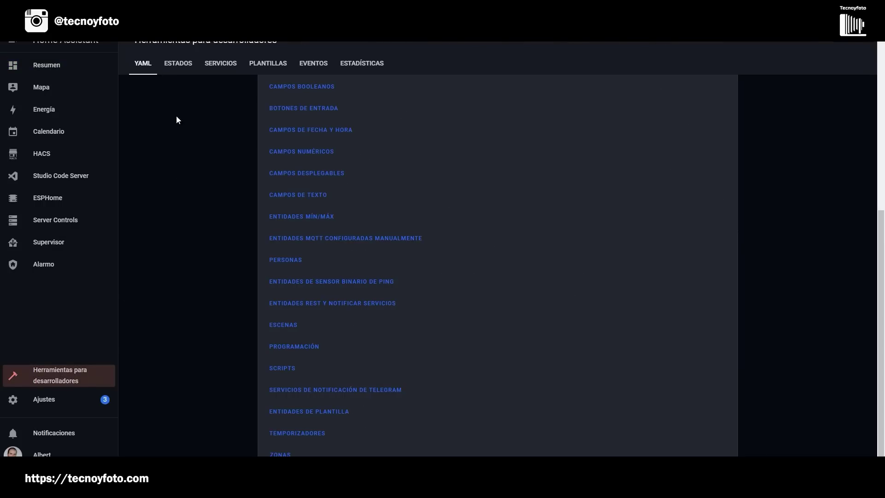
scroll(186, 131, up, 7)
click(302, 196)
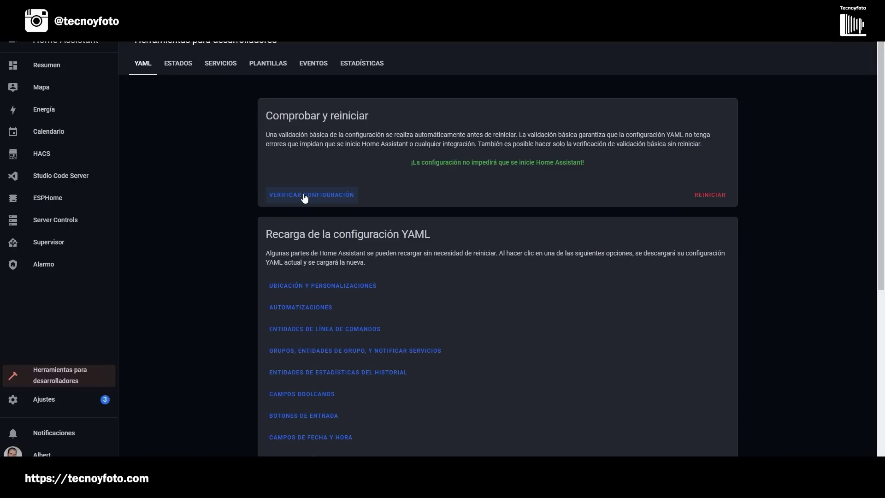
click(715, 194)
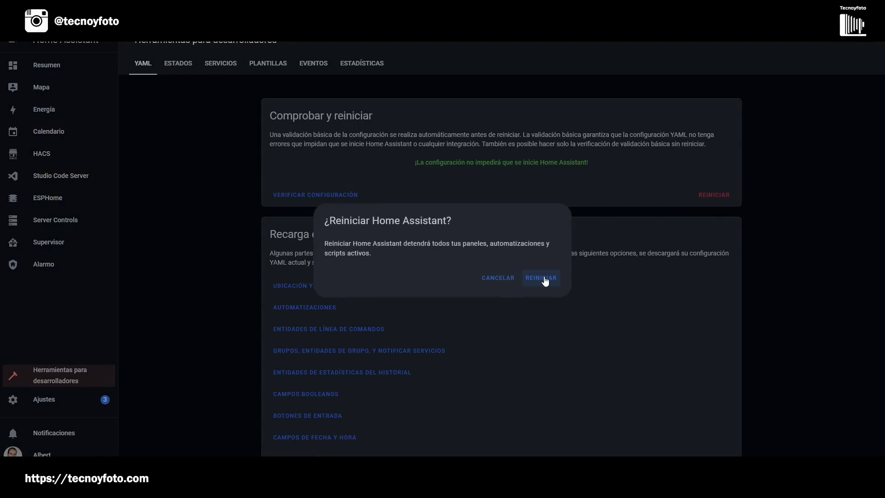
click(542, 278)
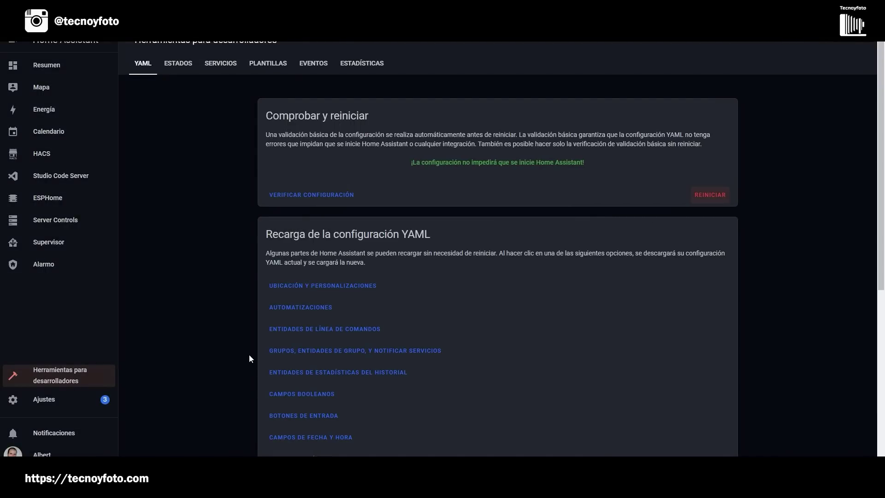
Put the Resumen dashboard's weather view into edit mode and open the configuration of the vertical stack containing the Intensidad de lluvia gauge.
click(49, 66)
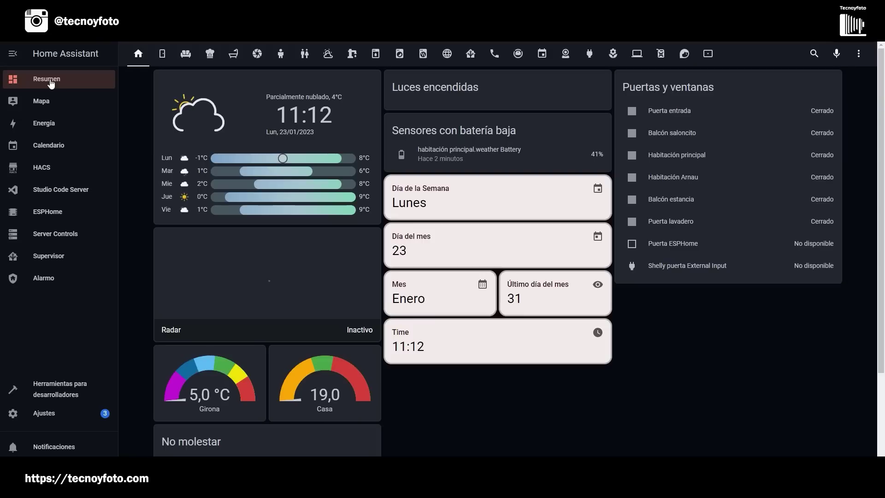
click(328, 54)
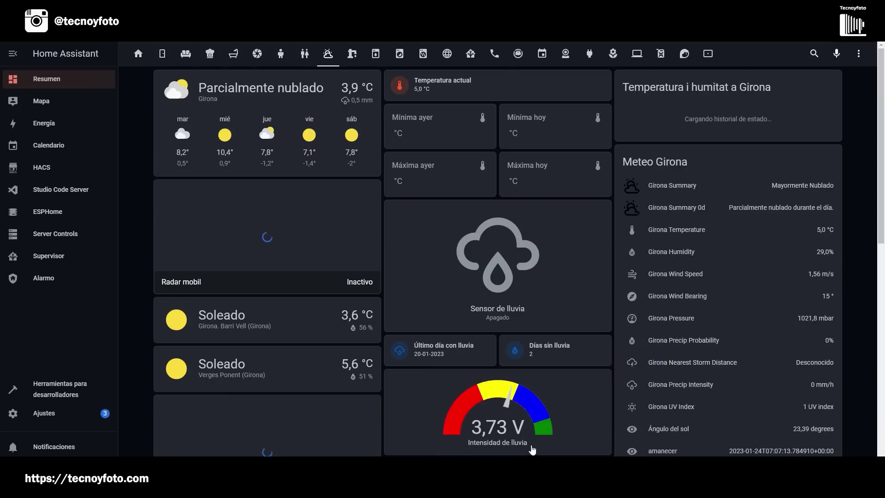
click(858, 54)
click(826, 81)
scroll(421, 306, down, 5)
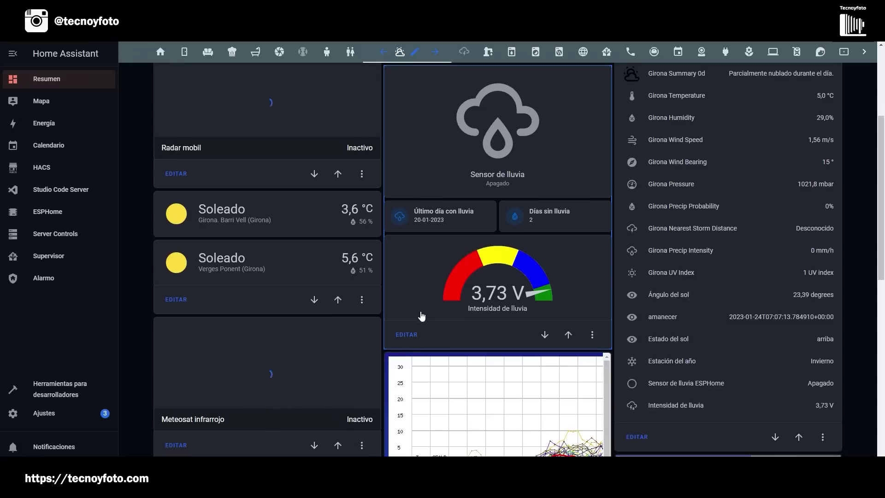
click(414, 335)
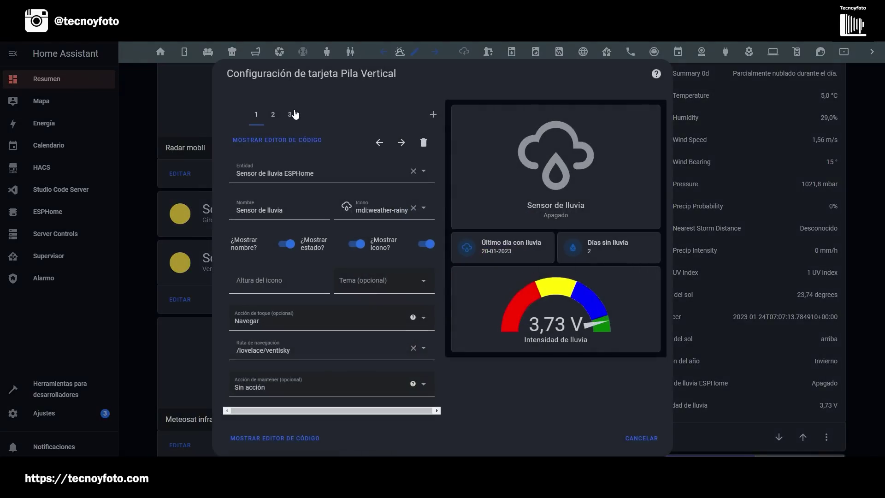
Add a Mosaico card as the fourth card of the vertical stack.
click(432, 116)
click(292, 142)
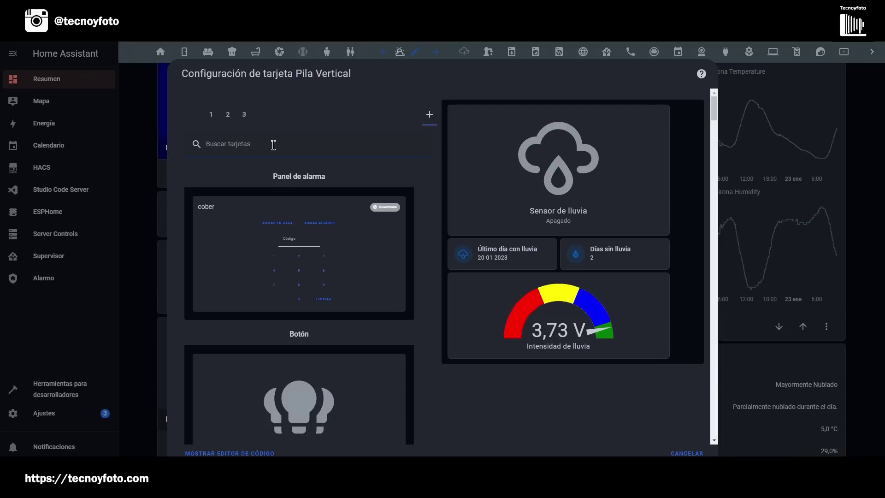
scroll(273, 150, down, 20)
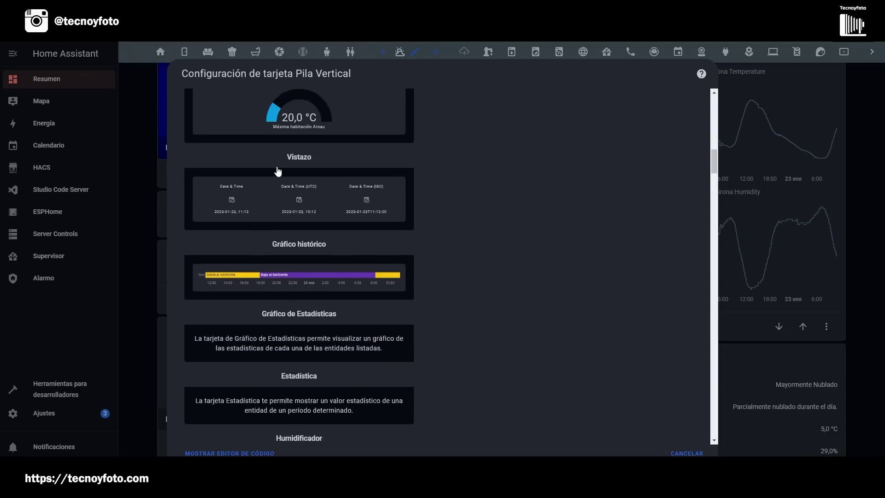
scroll(278, 171, down, 15)
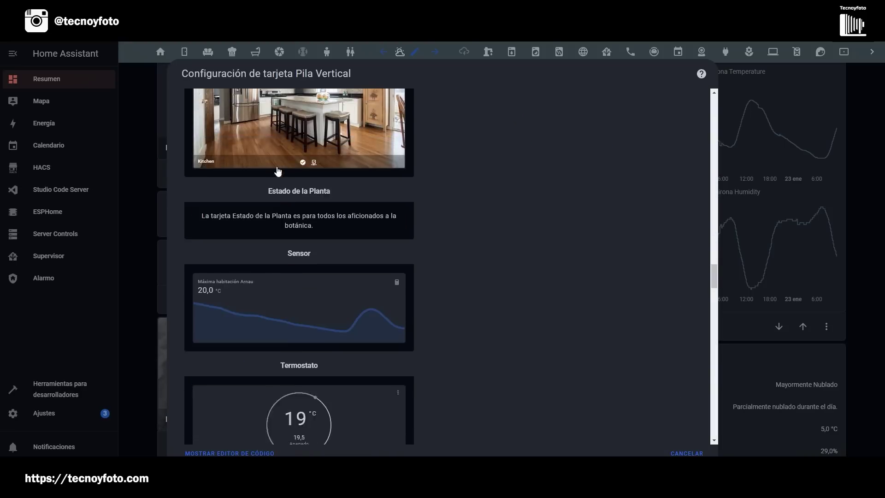
scroll(278, 171, down, 5)
scroll(306, 174, up, 6)
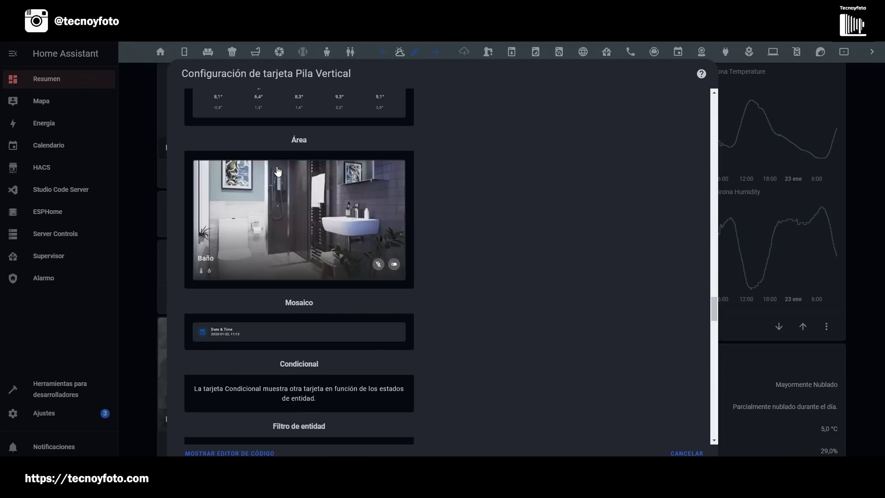
click(274, 335)
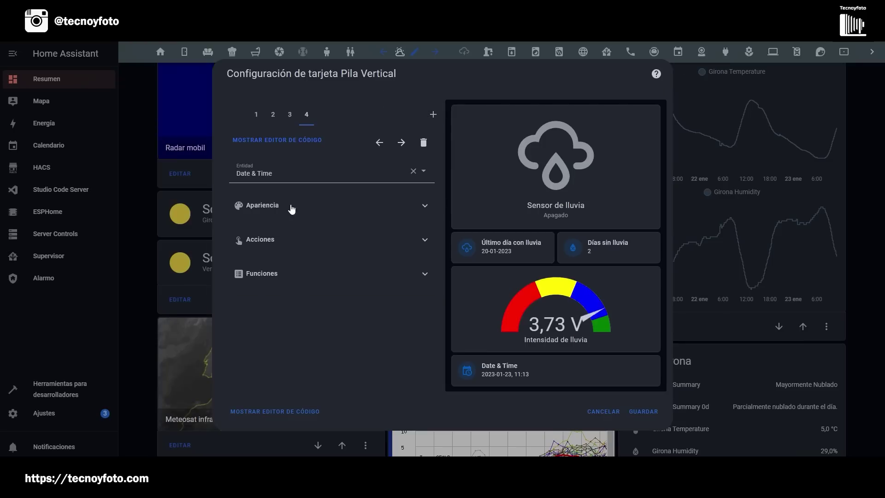
Set the new fourth card's entity to clasificacion_lluvia and save the vertical stack.
click(413, 171)
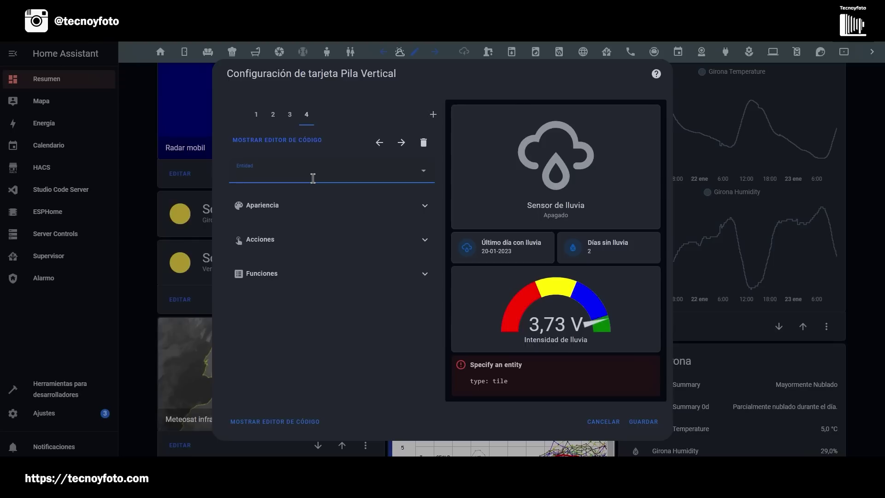
click(313, 178)
text(cla)
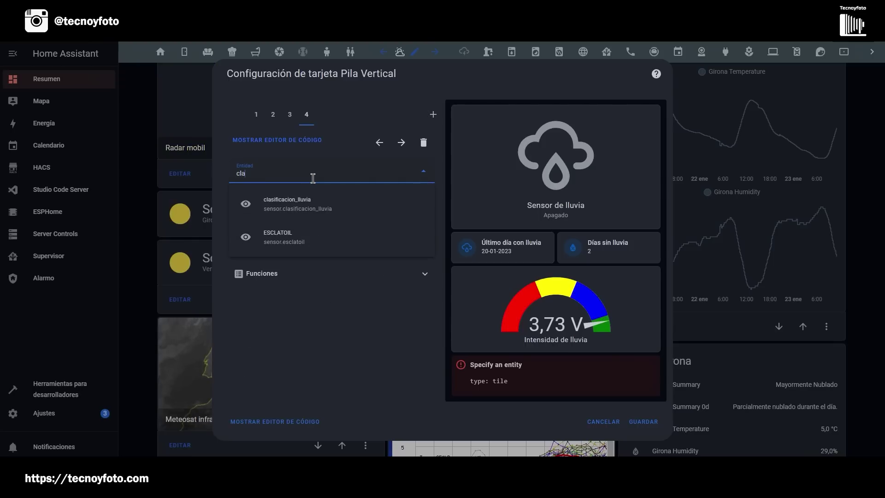
click(293, 203)
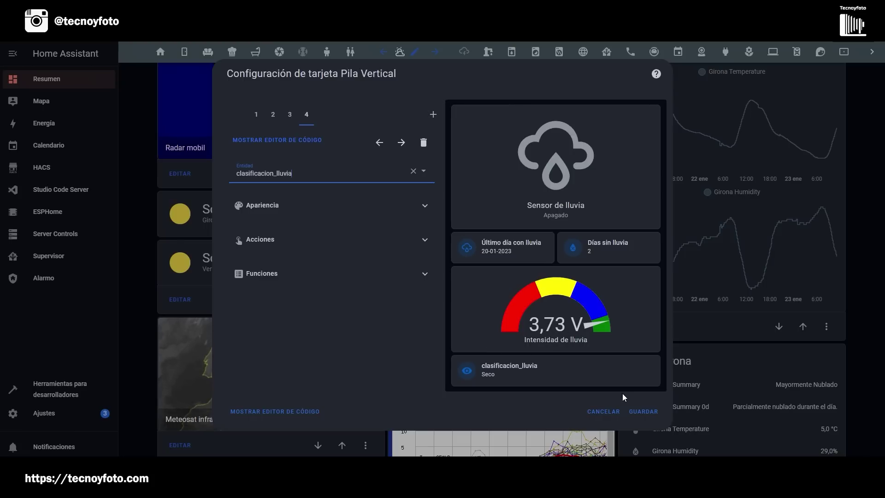
click(639, 413)
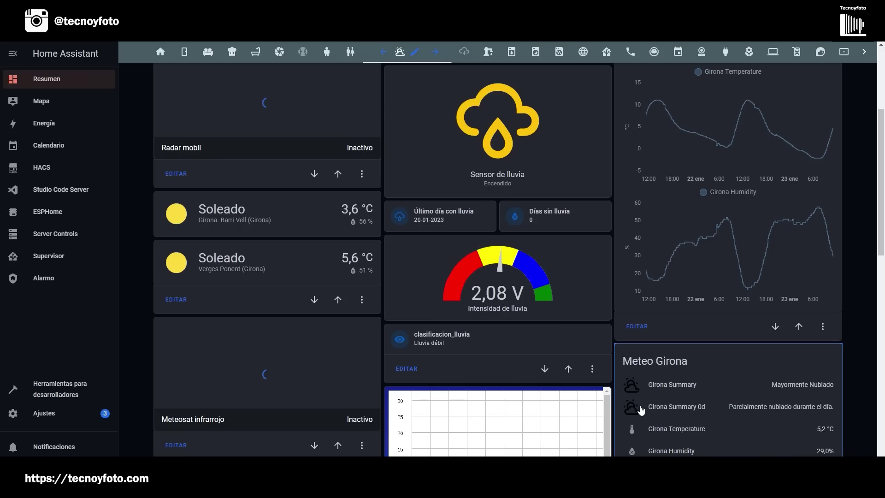
Reopen the vertical stack's configuration and correct the misspelled key to label in the green segment of the Intensidad de lluvia gauge.
click(403, 369)
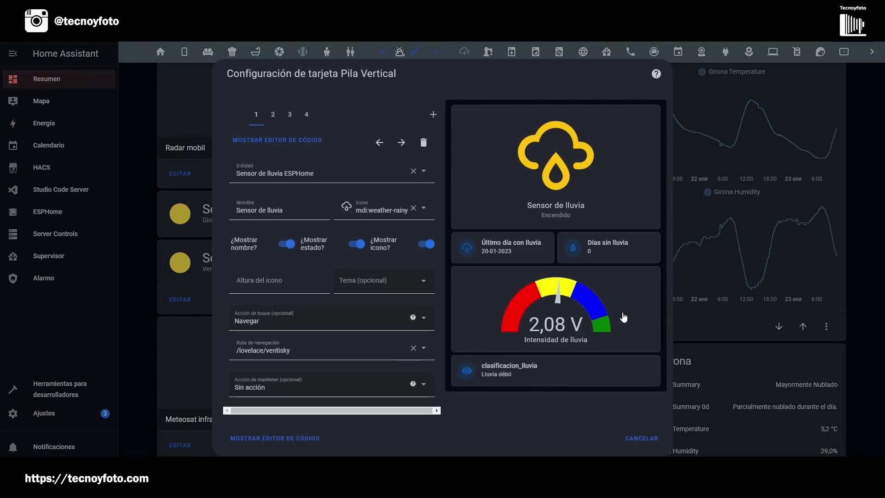
click(290, 115)
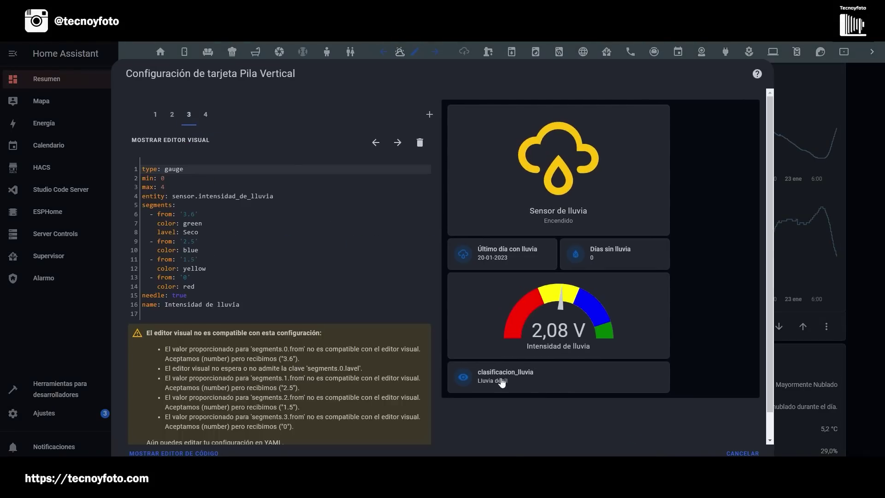
click(79, 226)
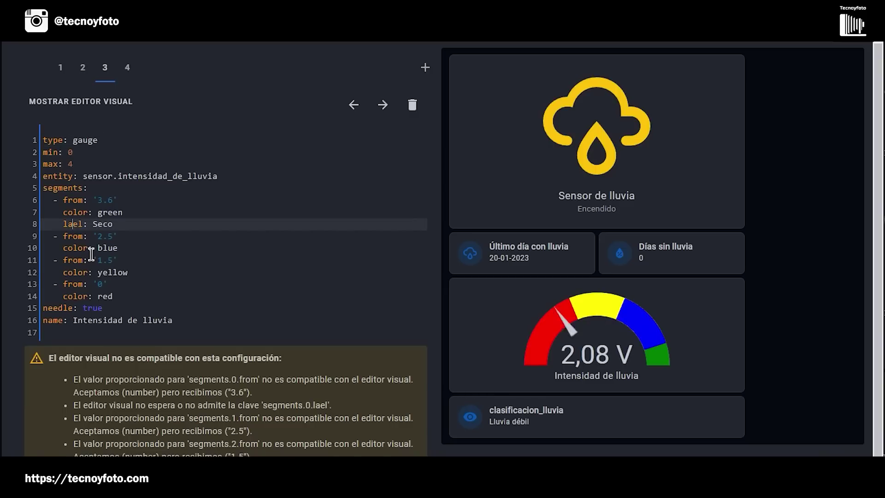
key(BackSpace)
text(b)
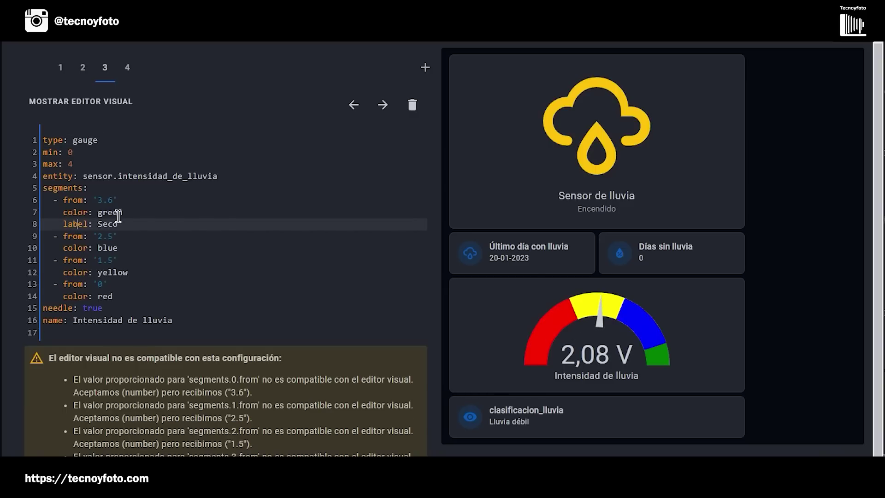
Add the label débil to the gauge's blue segment below its color line.
click(124, 248)
key(Return)
text(label: Seco)
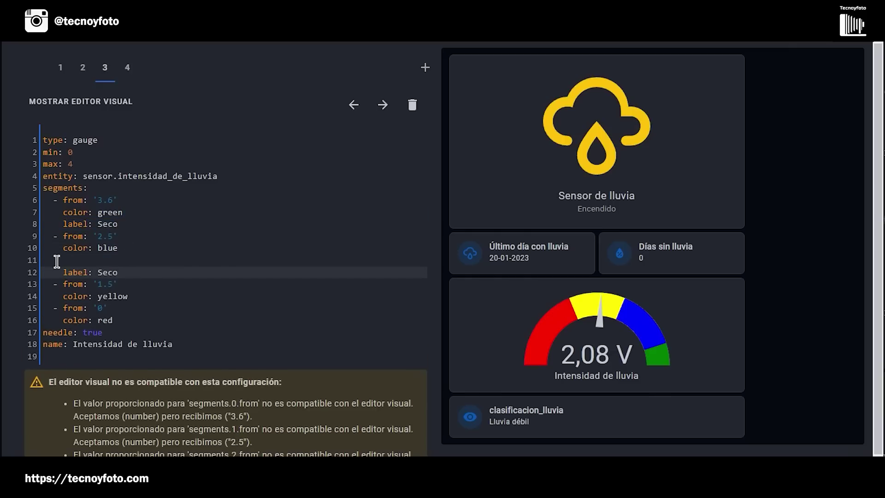
double_click(111, 260)
text(débil)
Add the label Moderada to the gauge's yellow segment below its color line.
click(131, 284)
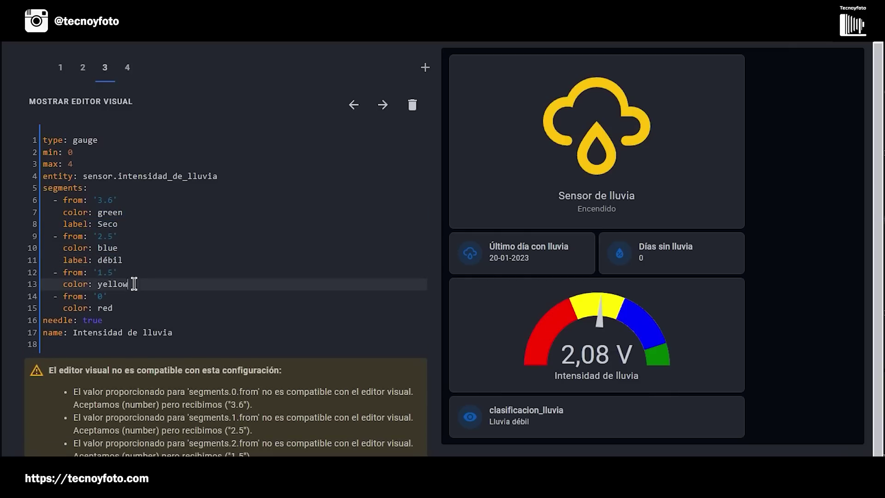
key(Return)
text(label: Seco)
key(BackSpace)
double_click(113, 296)
text(Moderada)
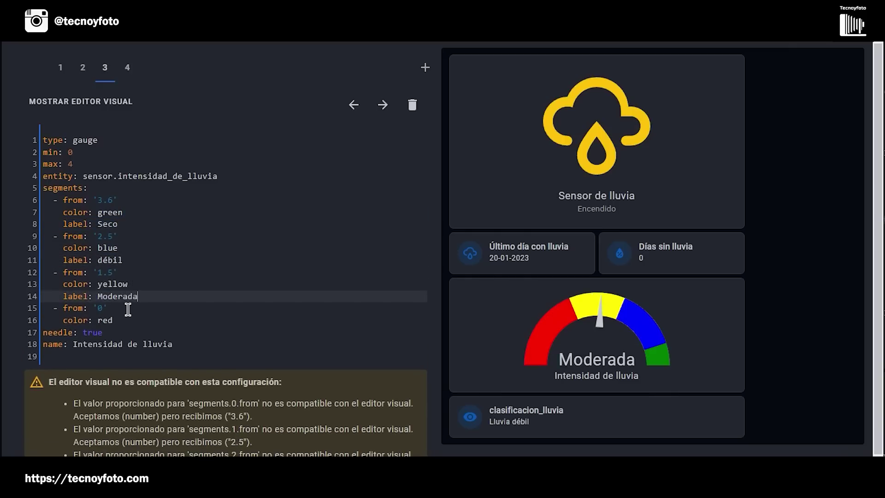
Add the label Torrencial to the gauge's red segment below its color line.
click(120, 321)
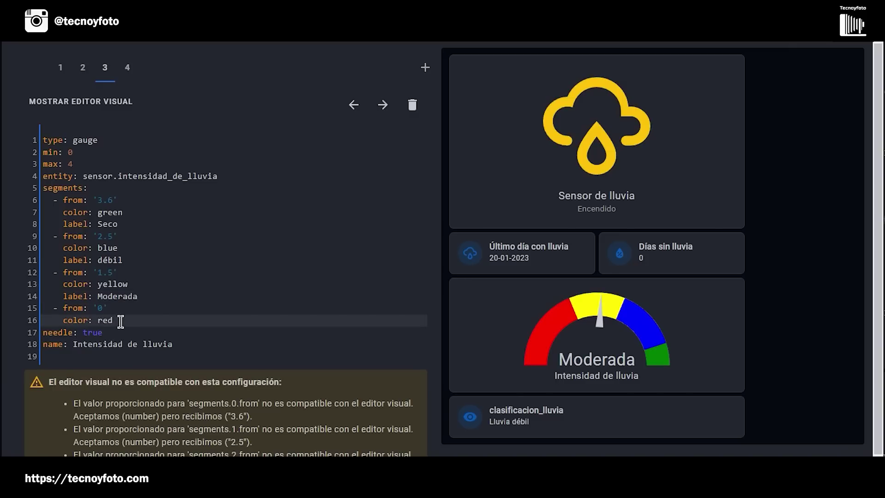
key(Return)
text(label: Seco)
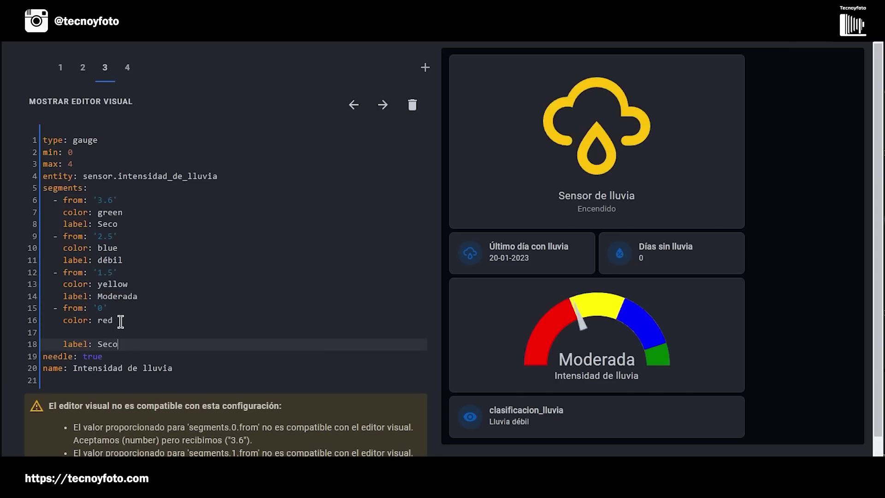
key(Up)
drag(93, 333, 148, 332)
text(Torrencial)
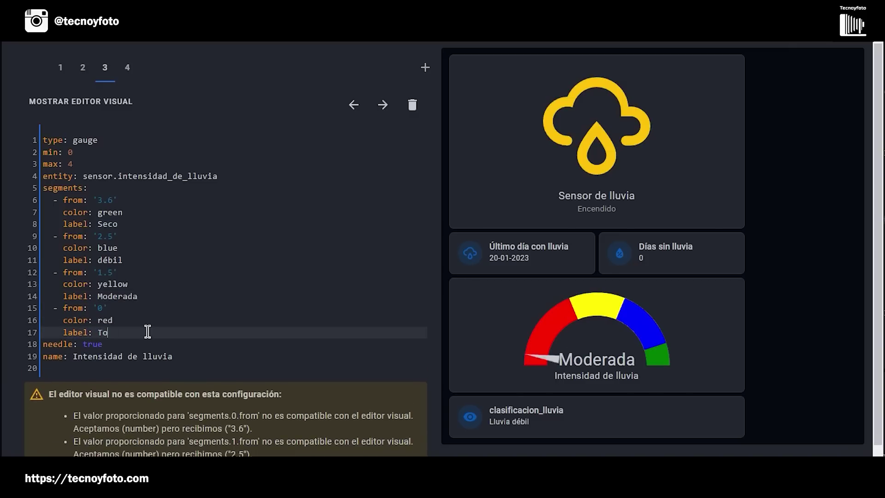
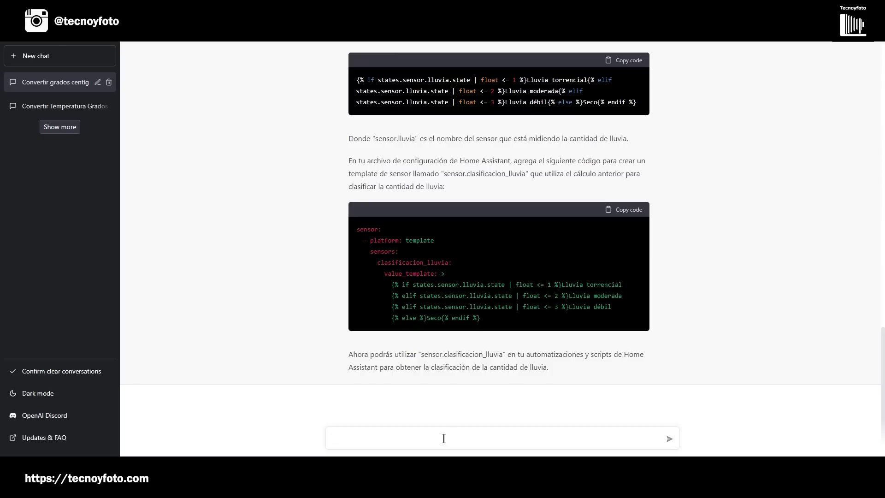
Switch to ChatGPT and try asking "cómo puedo medir una distancia de hasta 3 metres con esphome" in the existing conversation.
text(o puedo medir una distancia de hasta 3 metres)
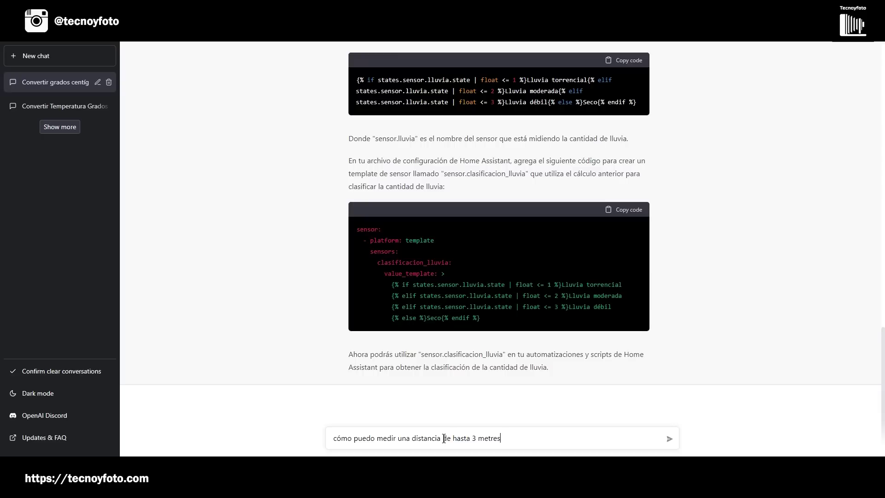
text( con esphome)
key(Return)
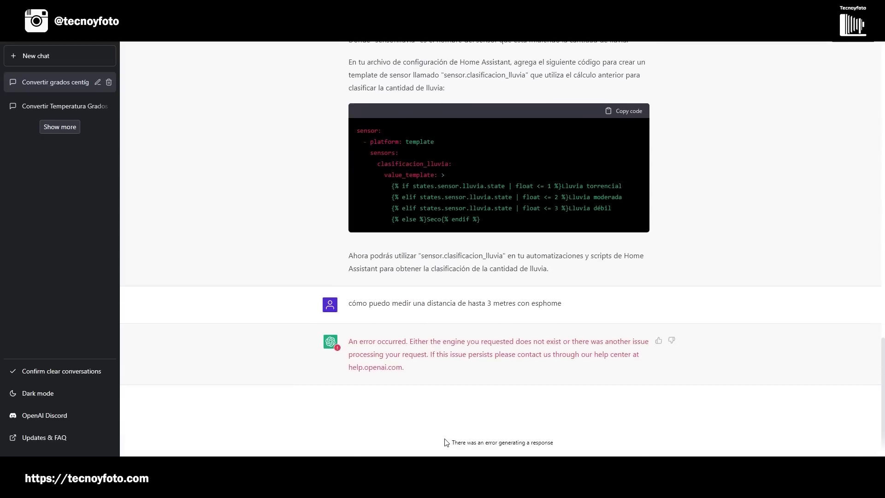
Copy the distance question into a new chat and send "cómo puedo medir una distancia de hasta 3 metres con esphome".
drag(350, 304, 542, 305)
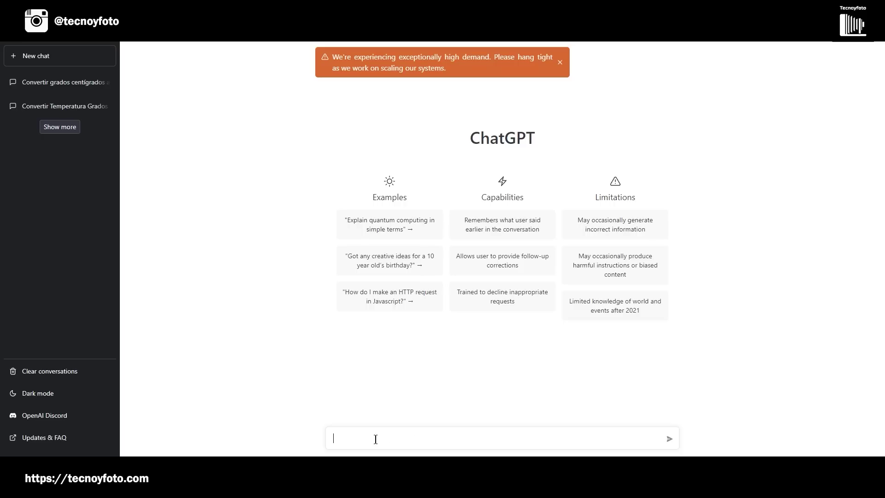
text(cómo puedo medir una distancia de hasta 3 metres con esphome)
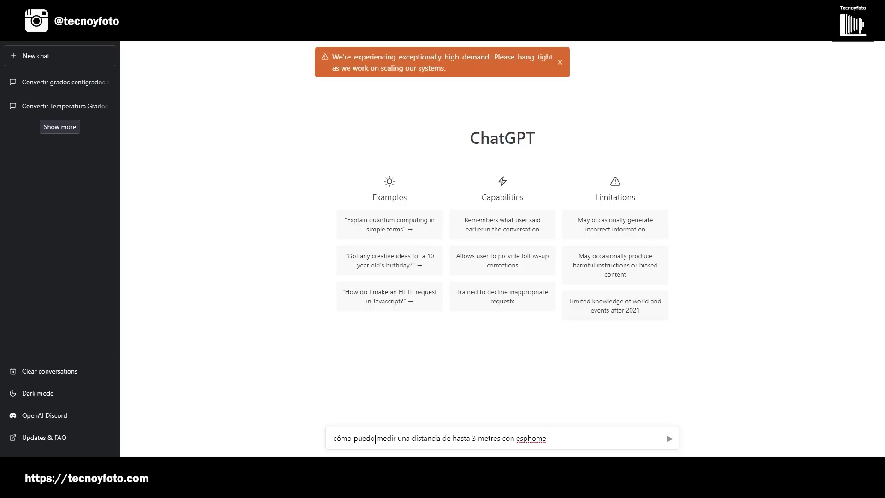
key(Return)
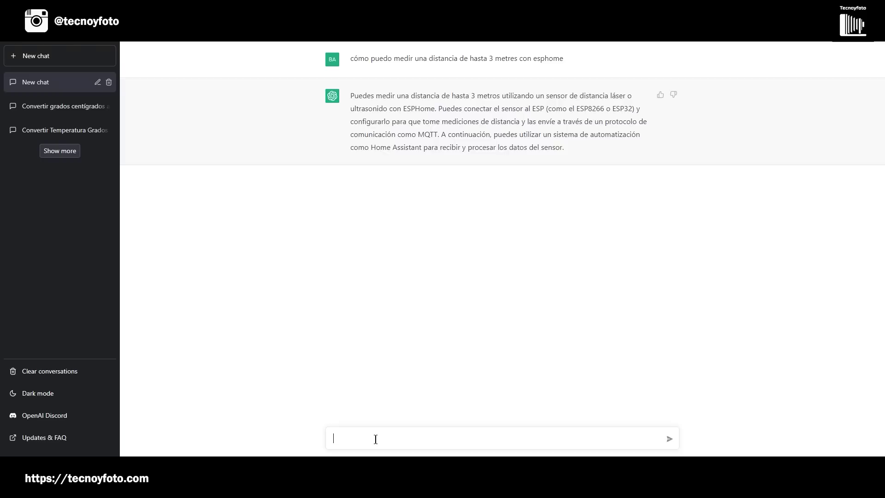
Ask the follow-up question "y que sensor de ultrasonido me recomiendas".
text(que senosr)
key(BackSpace)
key(BackSpace)
key(BackSpace)
text(sor de ultrasonido me recomiendas)
key(Return)
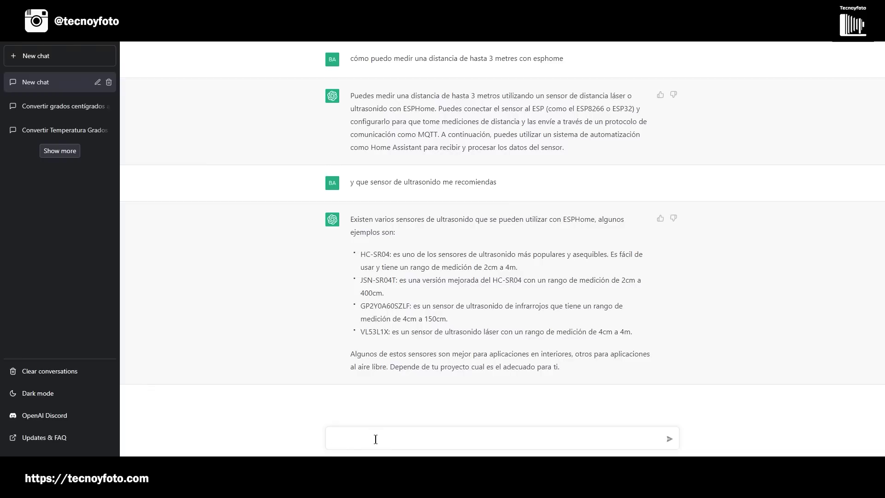
Ask "y como conecto el hc-sr04 a una placa esp32" and, once answered, send "dime el código para esphome".
text(omo)
text(na placa esp32)
key(Return)
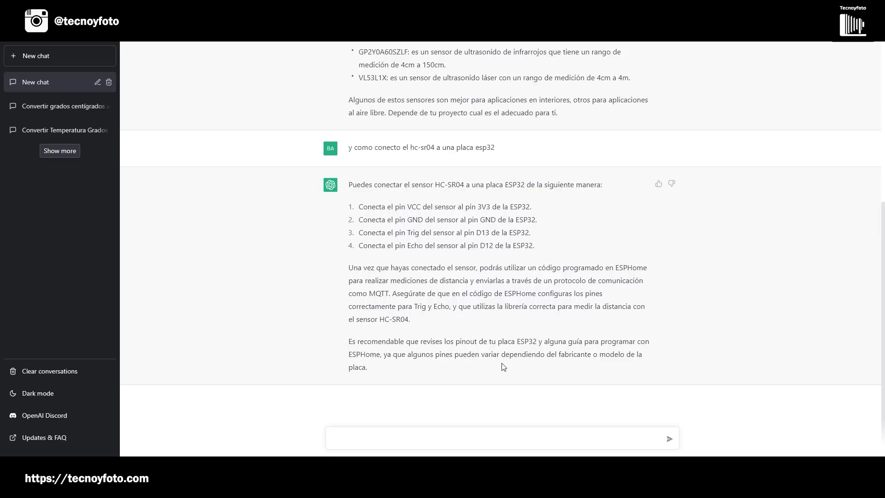
text(dime el código para esphome)
key(Return)
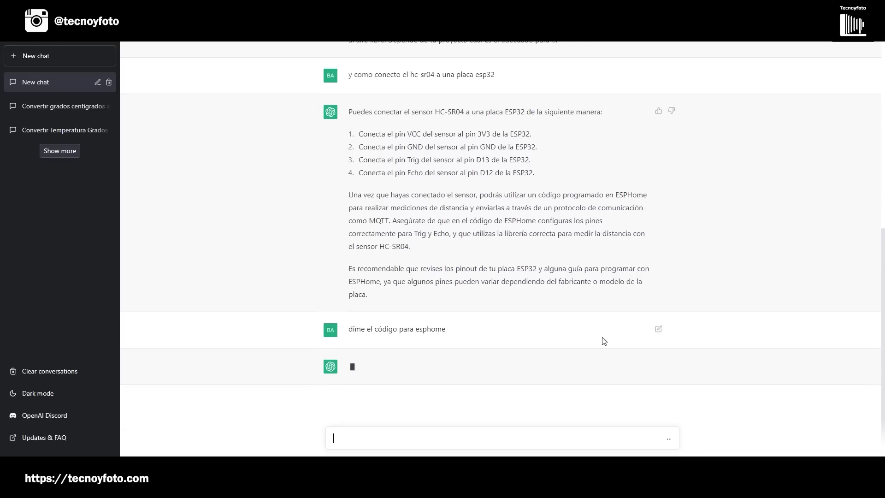